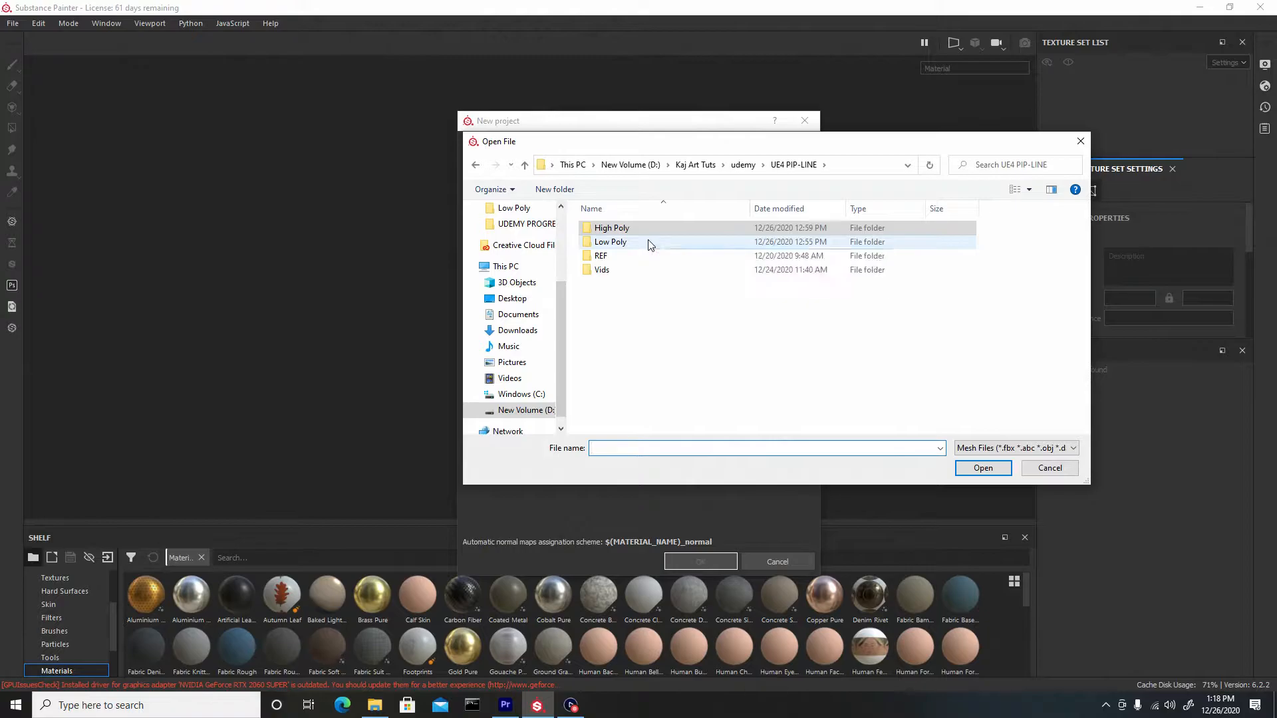
Create a new project from the doorframe_low mesh in the Low Poly folder
{"action": "left_click", "coordinate": [613, 329]}
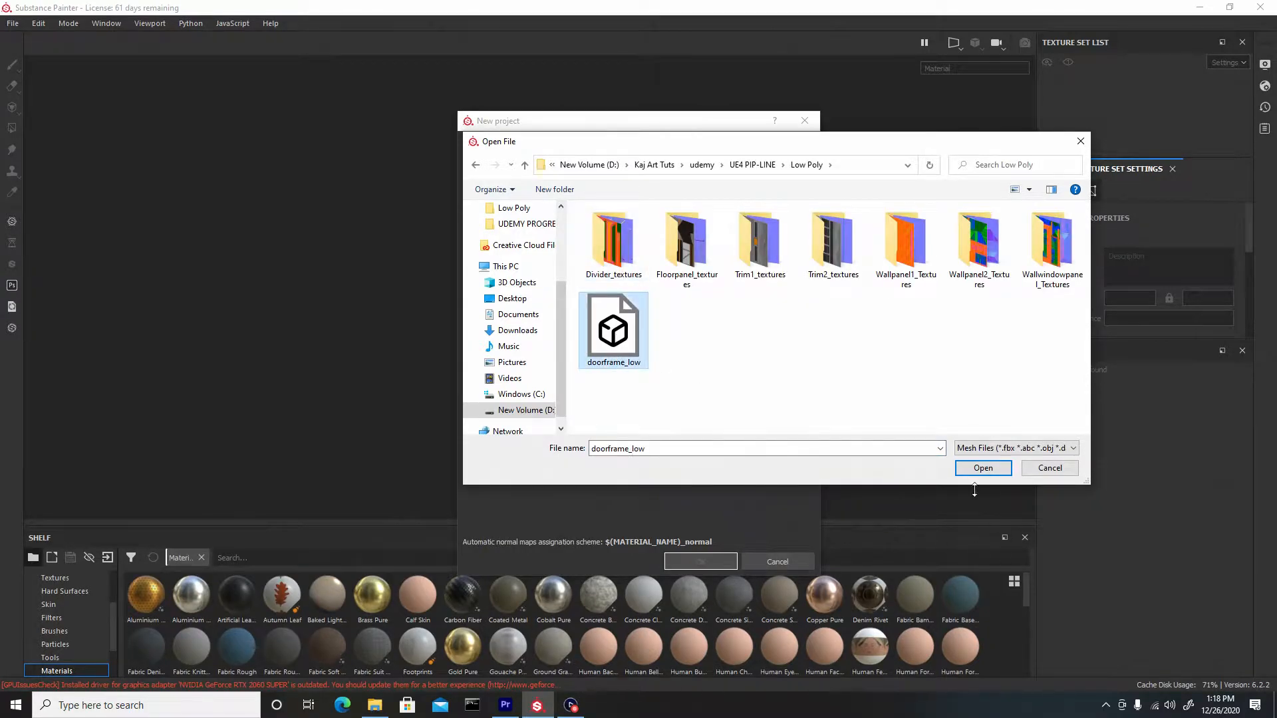
{"action": "left_click", "coordinate": [976, 468]}
{"action": "left_click", "coordinate": [704, 561]}
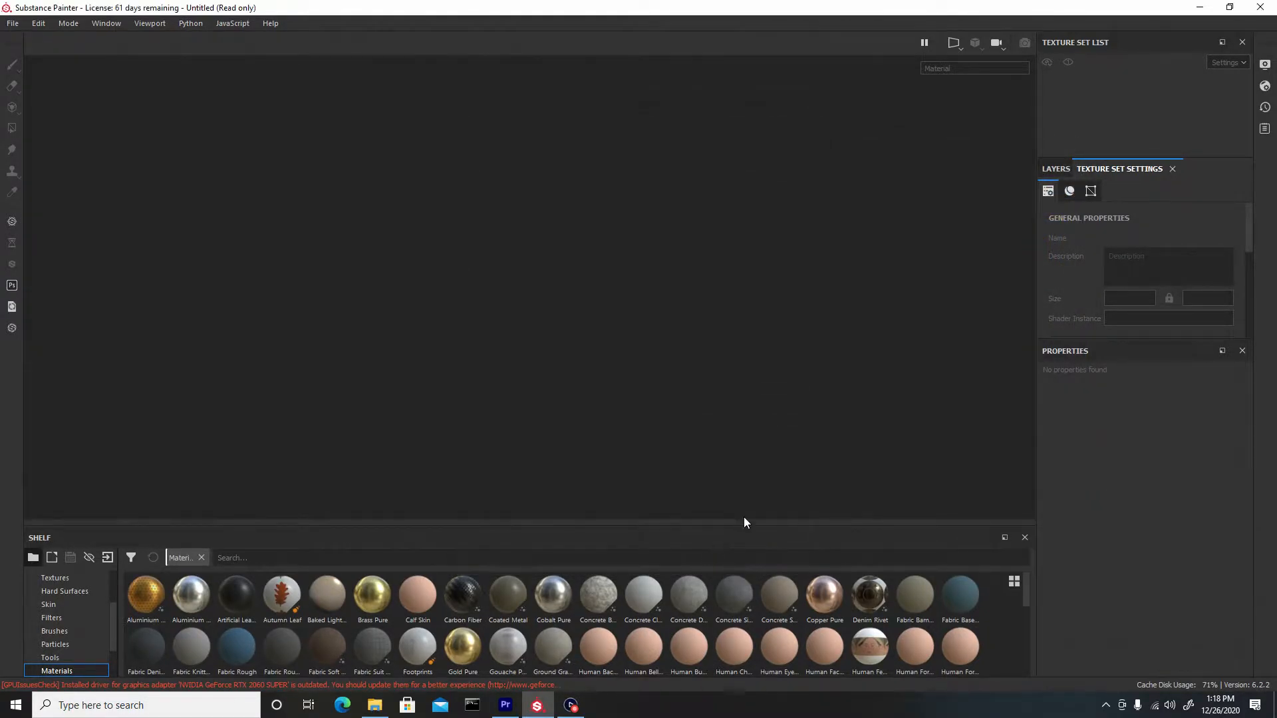
Open the mesh map baking settings and set the output size to 4096
{"action": "scroll", "coordinate": [1104, 249], "scroll_direction": "down", "scroll_amount": 5}
{"action": "scroll", "coordinate": [1109, 249], "scroll_direction": "down", "scroll_amount": 3}
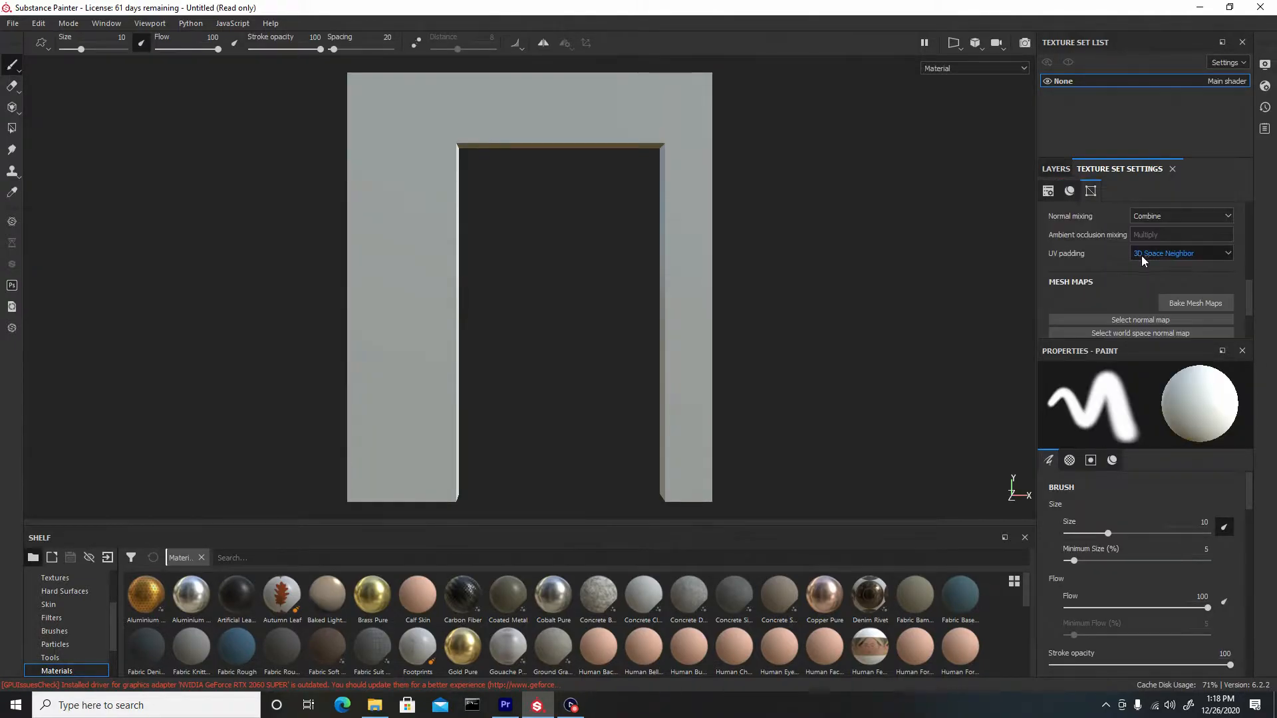
{"action": "left_click", "coordinate": [1195, 303]}
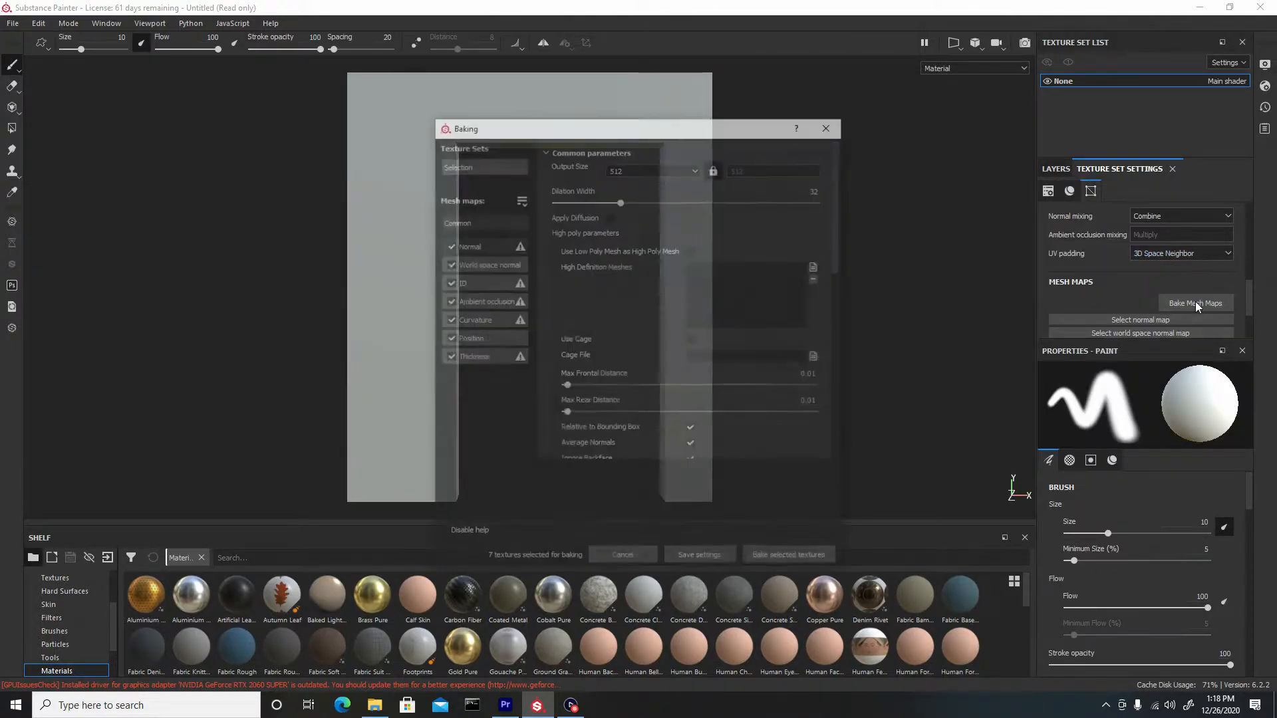
{"action": "left_click", "coordinate": [667, 167]}
{"action": "left_click", "coordinate": [635, 241]}
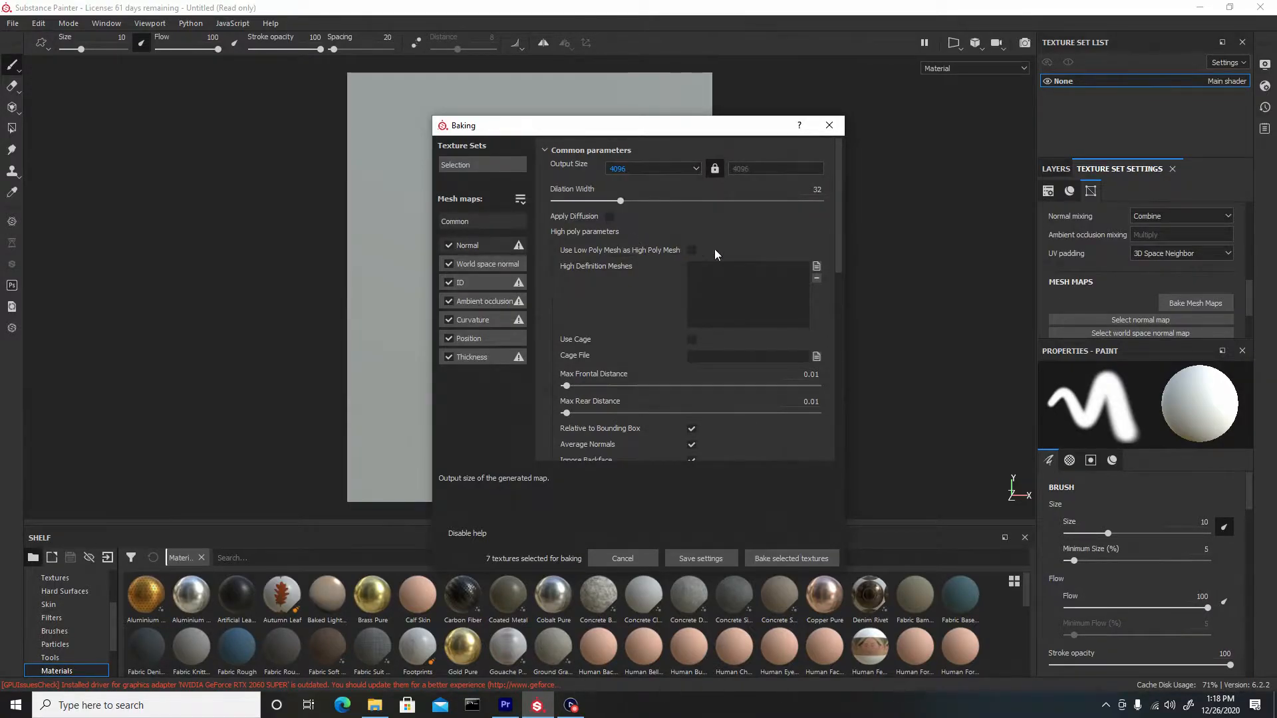
Add doorframe_high from the High Poly folder as the high definition mesh
{"action": "left_click", "coordinate": [816, 266]}
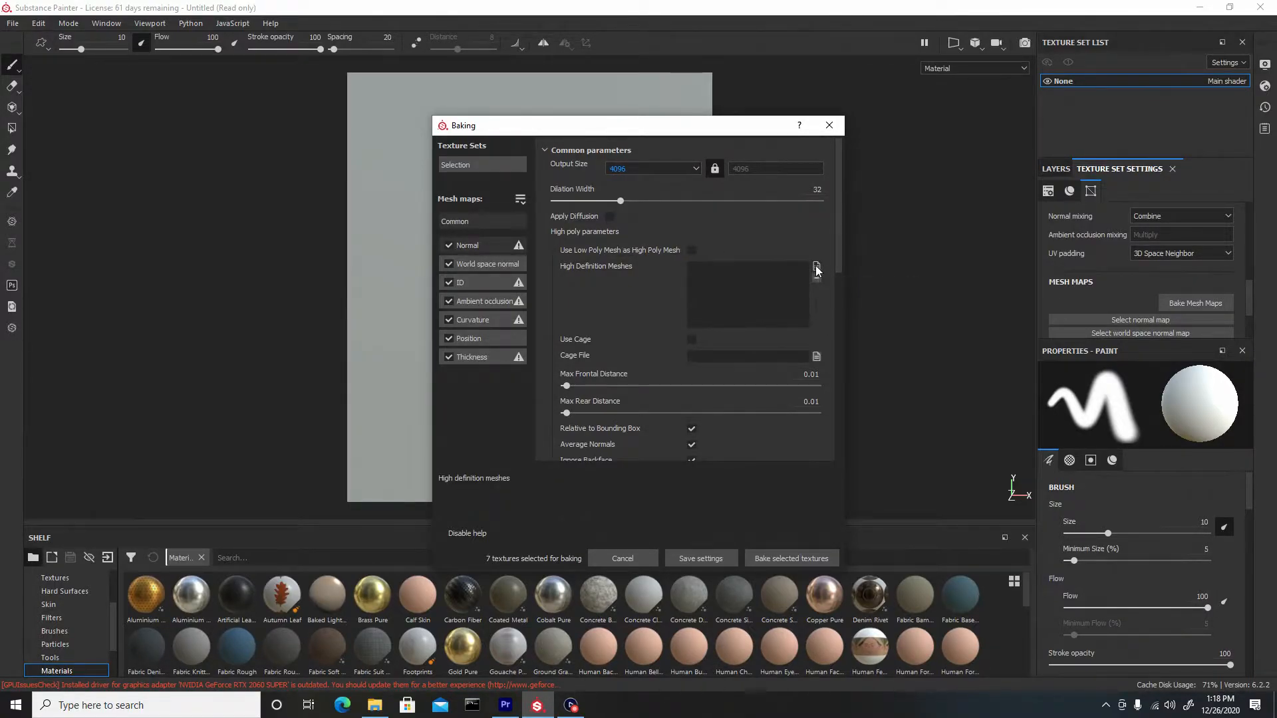
{"action": "left_click", "coordinate": [727, 169]}
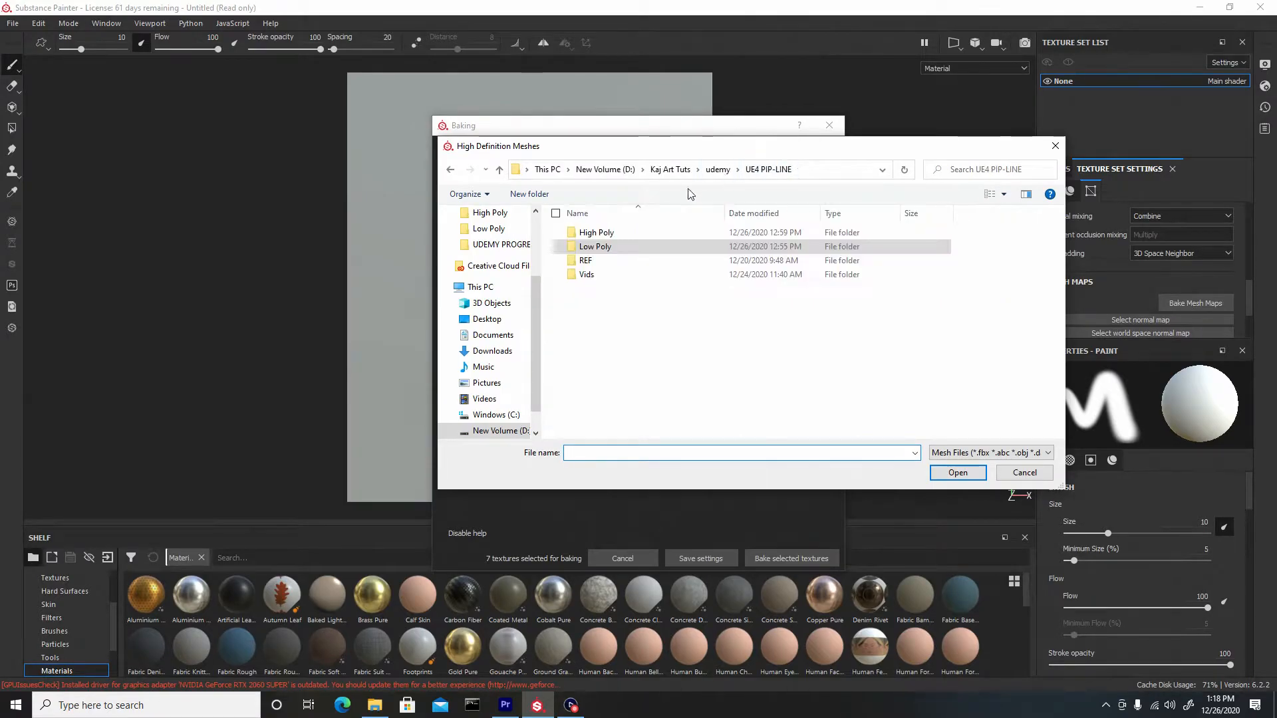
{"action": "double_click", "coordinate": [635, 230]}
{"action": "left_click", "coordinate": [660, 245]}
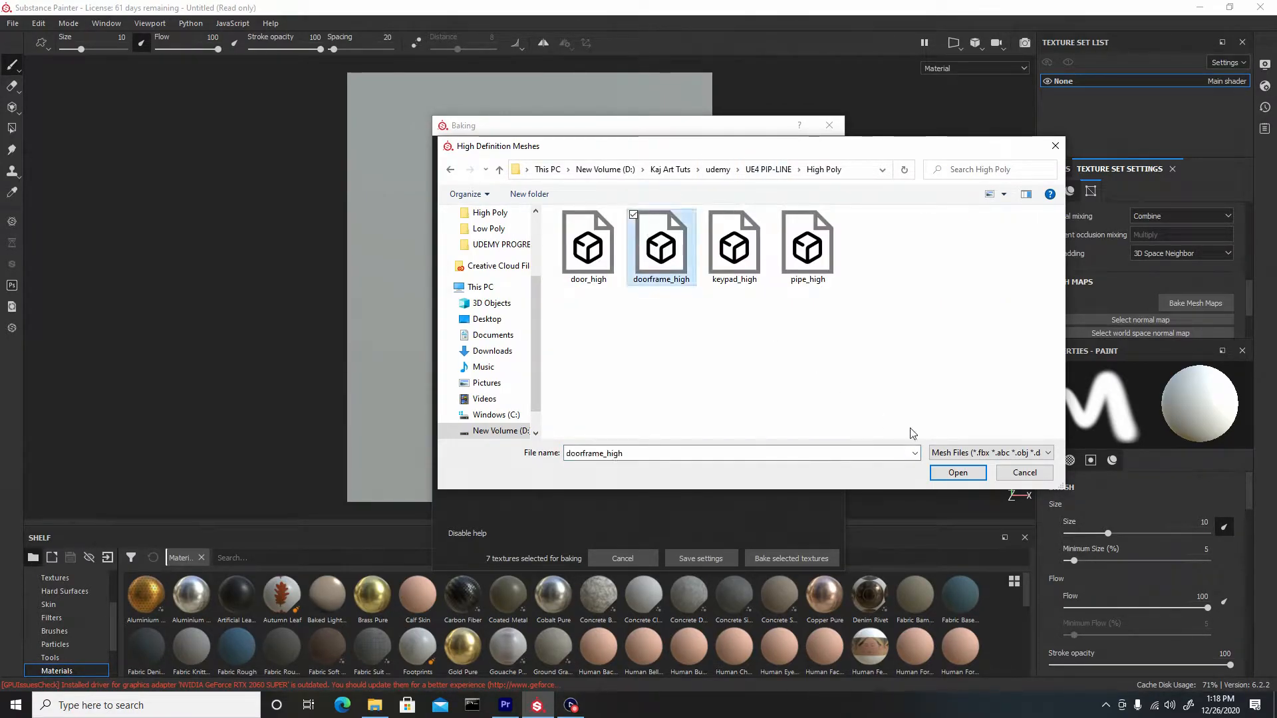
{"action": "left_click", "coordinate": [958, 472]}
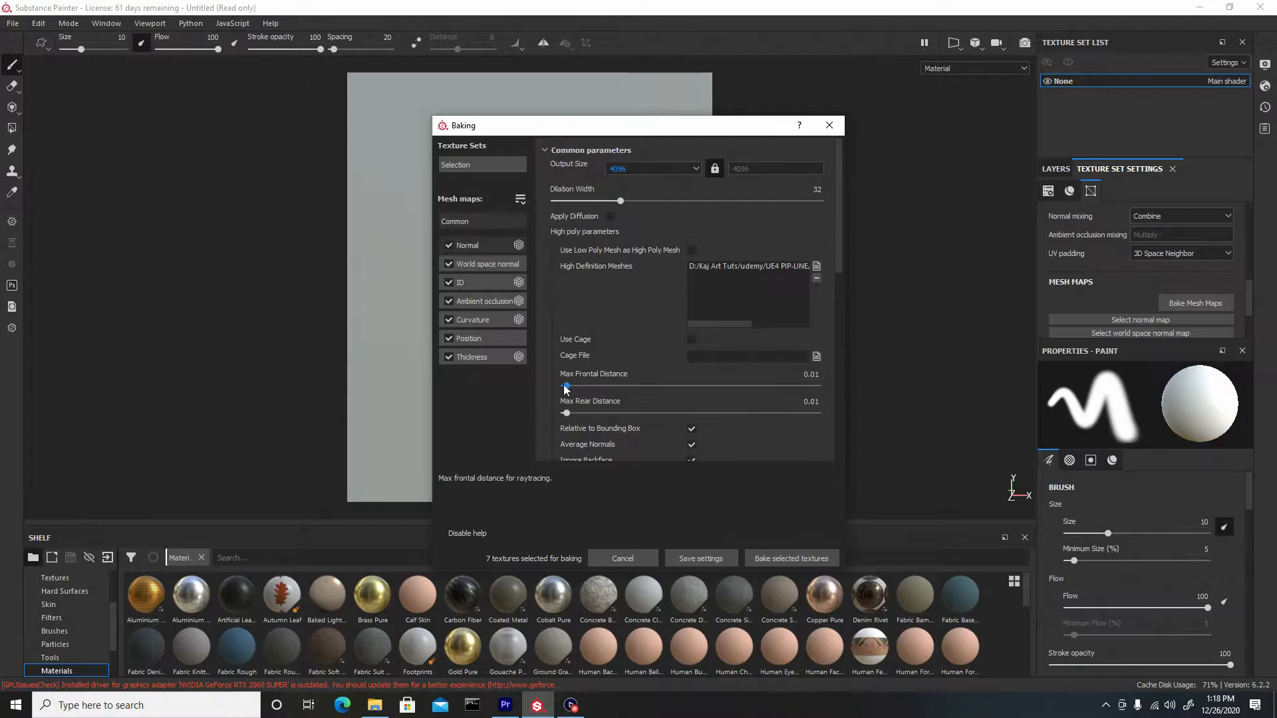
Set the max frontal distance to about 0.024 and the antialiasing to Subsampling 8x8
{"action": "left_click_drag", "start_coordinate": [567, 386], "coordinate": [571, 415]}
{"action": "scroll", "coordinate": [615, 425], "scroll_direction": "down", "scroll_amount": 3}
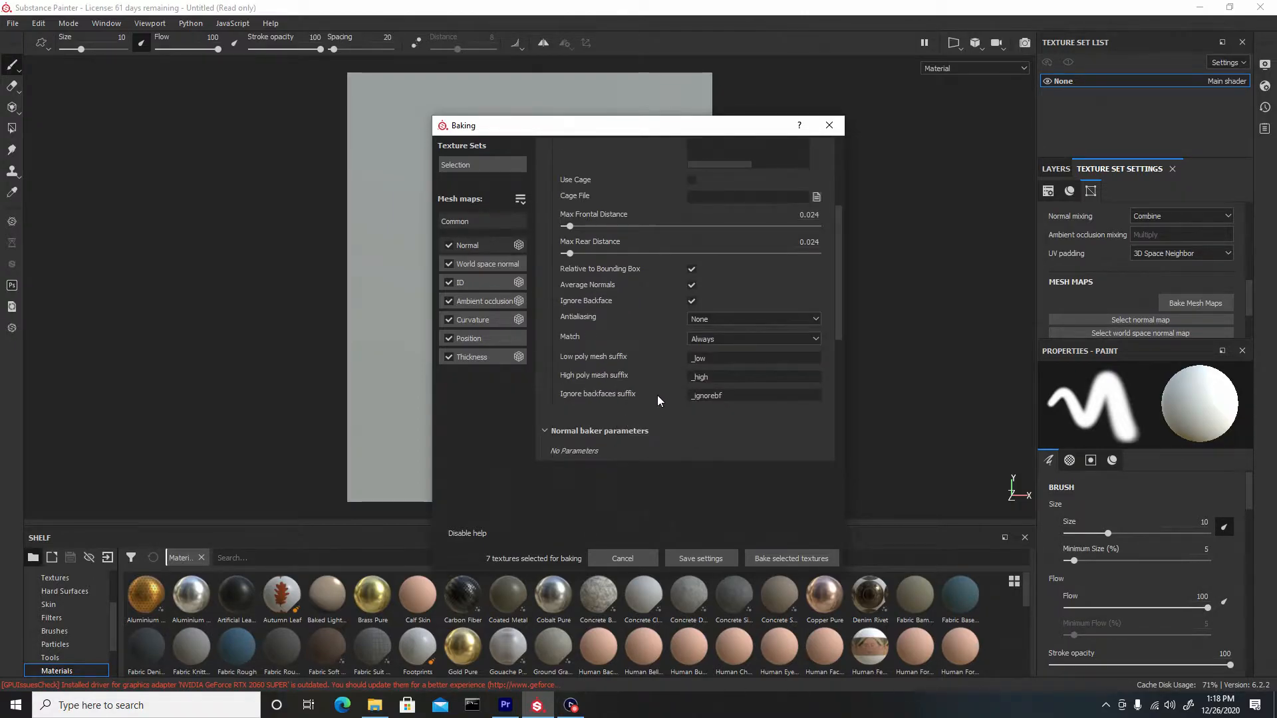
{"action": "left_click", "coordinate": [728, 319]}
{"action": "left_click", "coordinate": [744, 357]}
Bake the selected mesh maps and close the baking report
{"action": "left_click", "coordinate": [790, 559]}
{"action": "left_click_drag", "start_coordinate": [611, 256], "coordinate": [840, 168]}
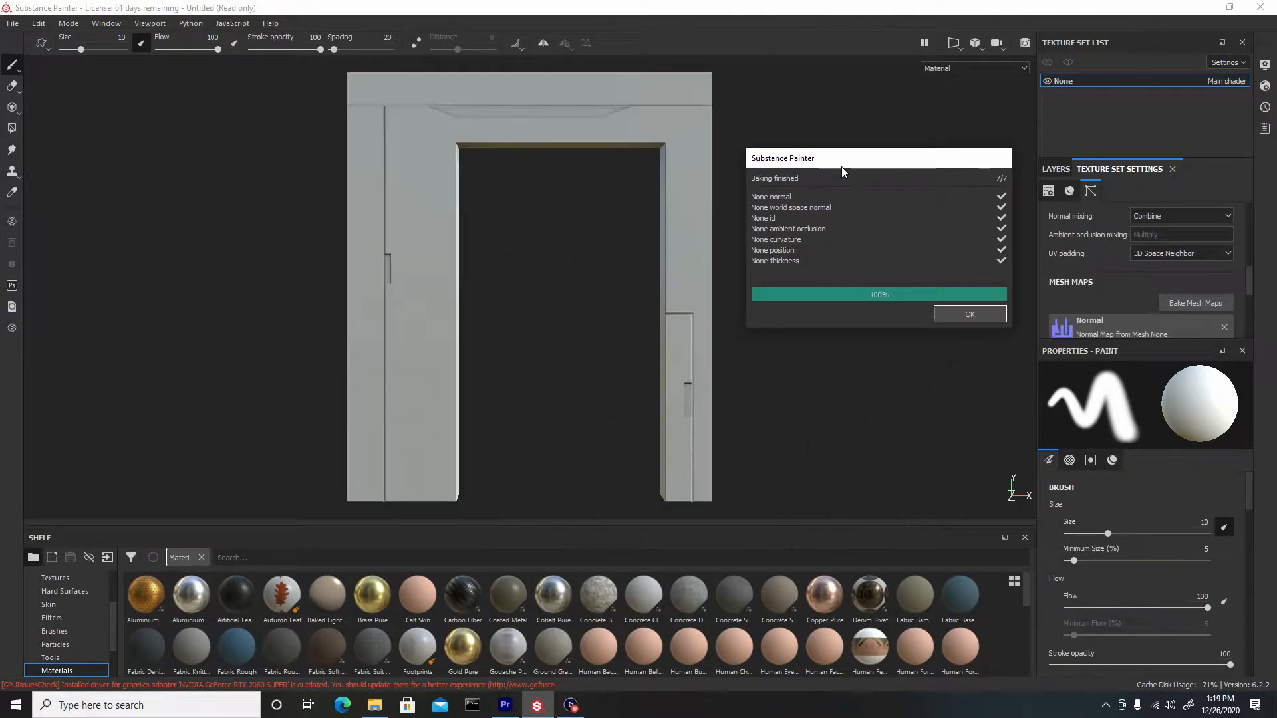
{"action": "left_click", "coordinate": [938, 314]}
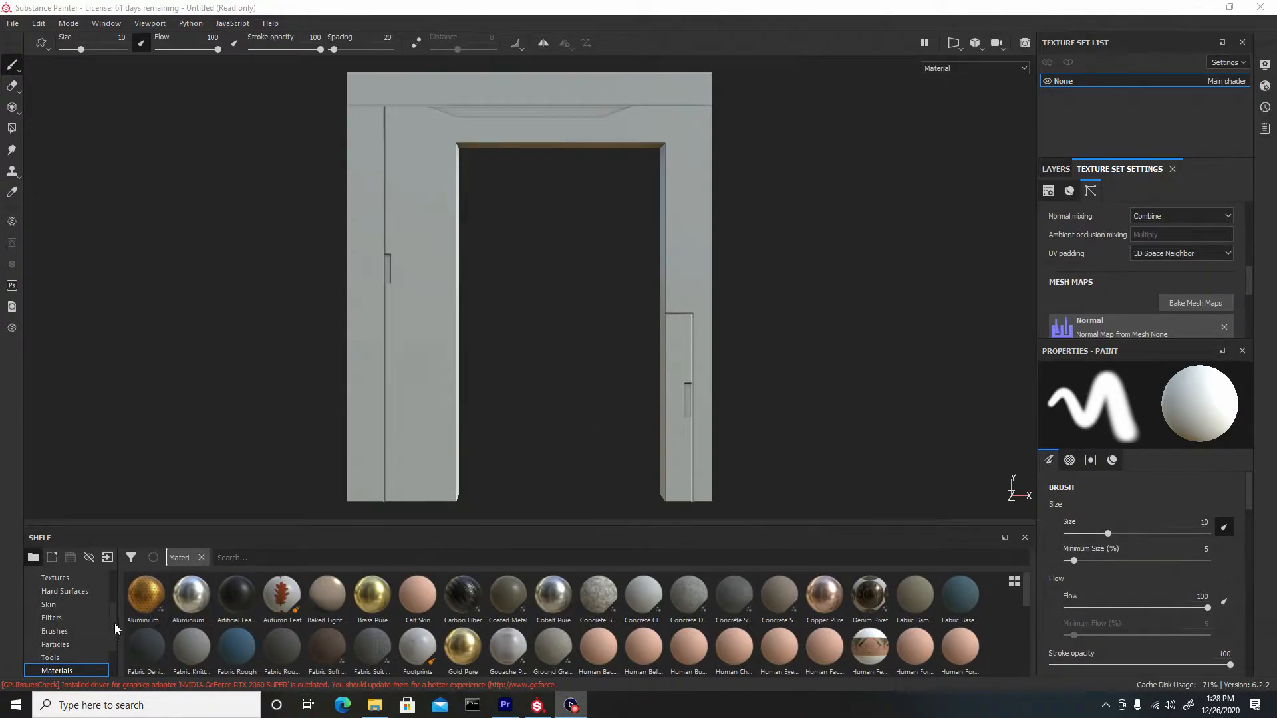
Apply the Glass Film Dirty Mirror smart material to the doorframe
{"action": "scroll", "coordinate": [114, 628], "scroll_direction": "down", "scroll_amount": 2}
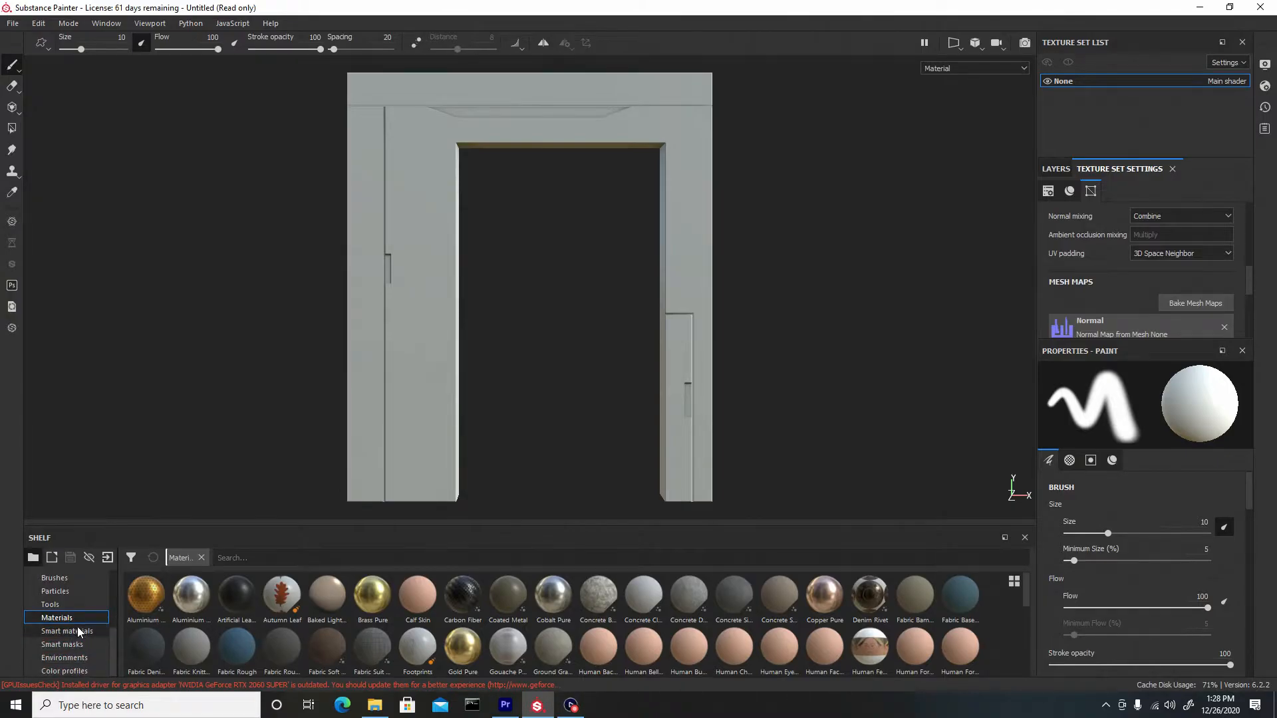
{"action": "left_click", "coordinate": [77, 633]}
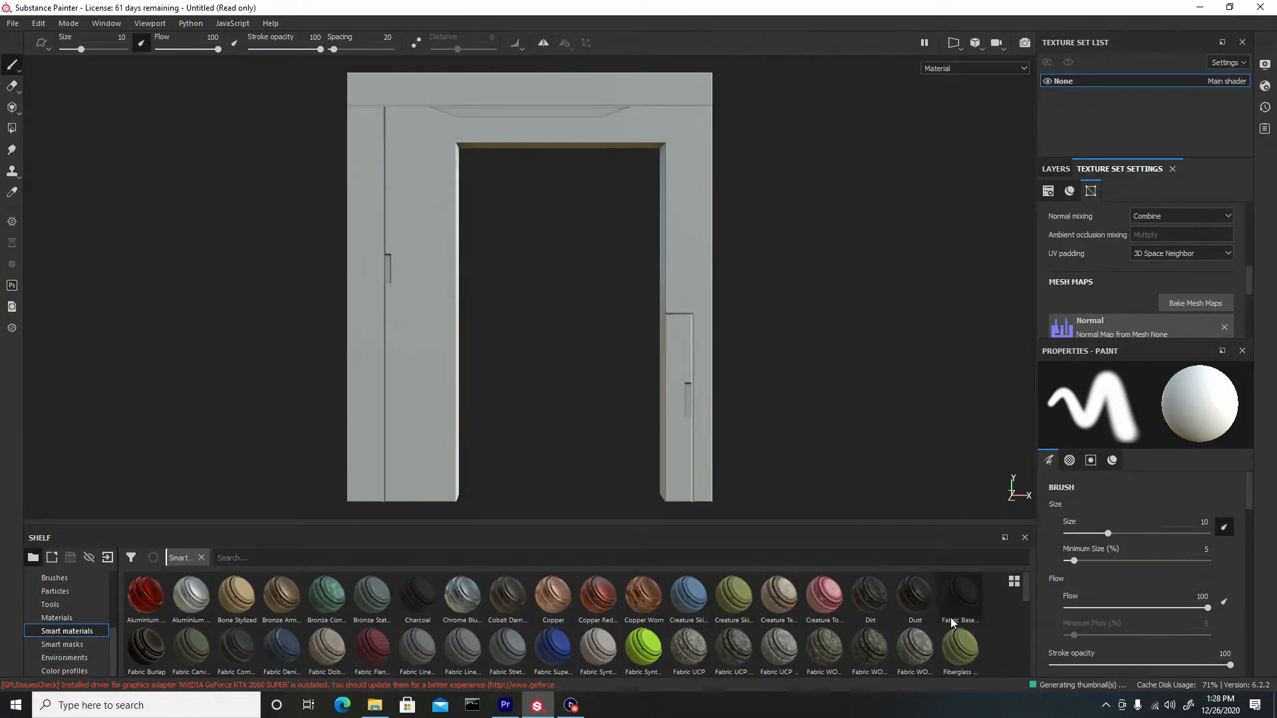
{"action": "left_click_drag", "start_coordinate": [1024, 593], "coordinate": [1022, 618]}
{"action": "left_click_drag", "start_coordinate": [146, 605], "coordinate": [386, 342]}
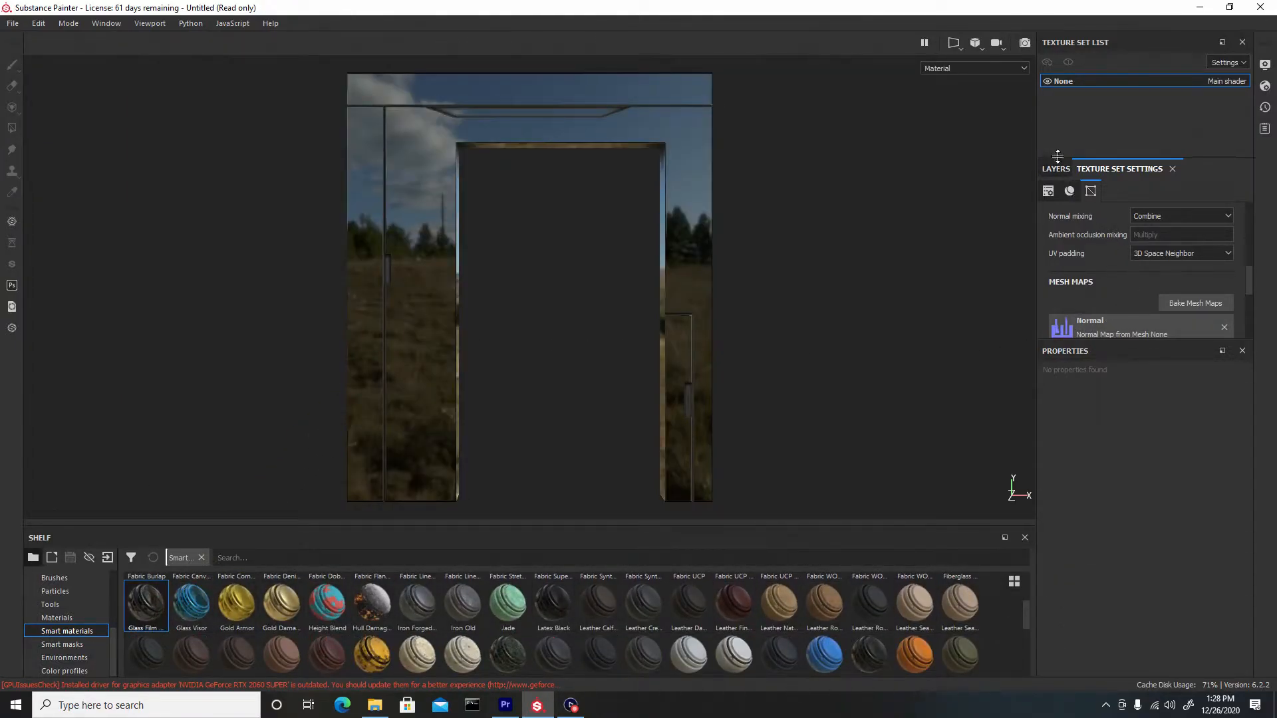
Set the Glass layer's roughness to about 0.32 inside the Glass Film Dirty Mirror folder
{"action": "left_click", "coordinate": [1057, 170]}
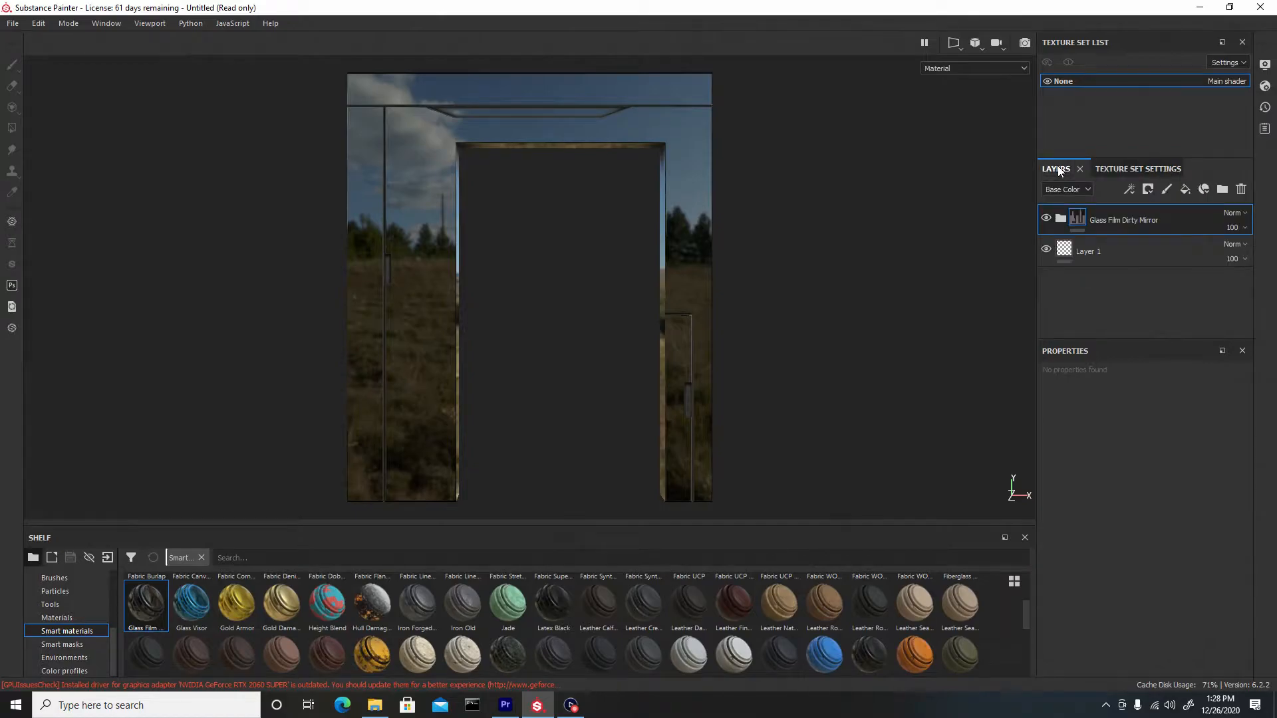
{"action": "left_click", "coordinate": [1061, 218]}
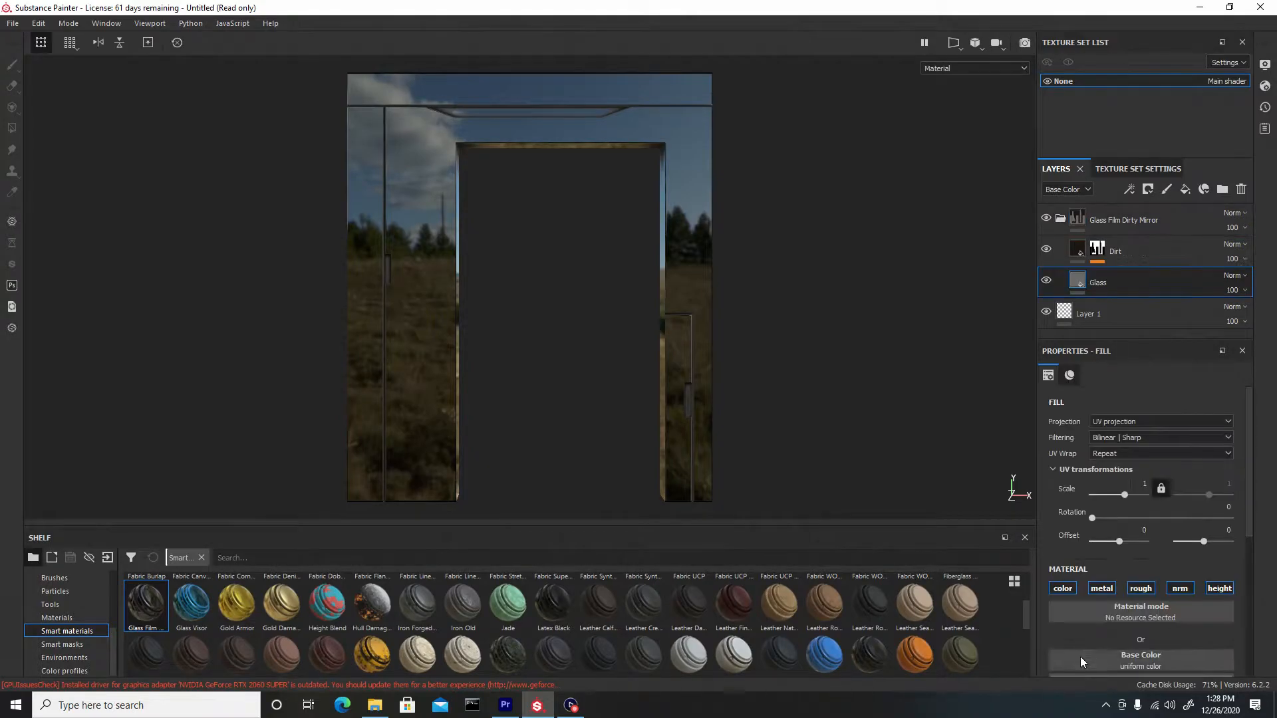
{"action": "scroll", "coordinate": [1090, 575], "scroll_direction": "down", "scroll_amount": 5}
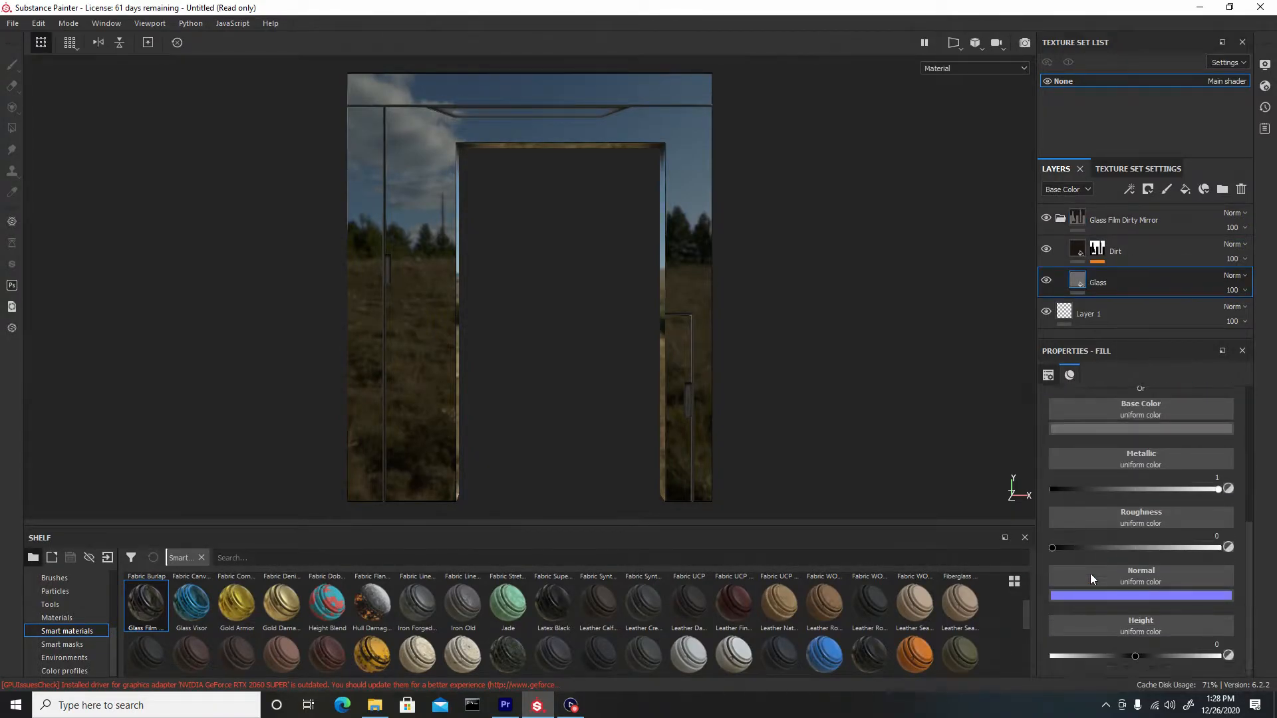
{"action": "left_click_drag", "start_coordinate": [1059, 548], "coordinate": [1091, 550]}
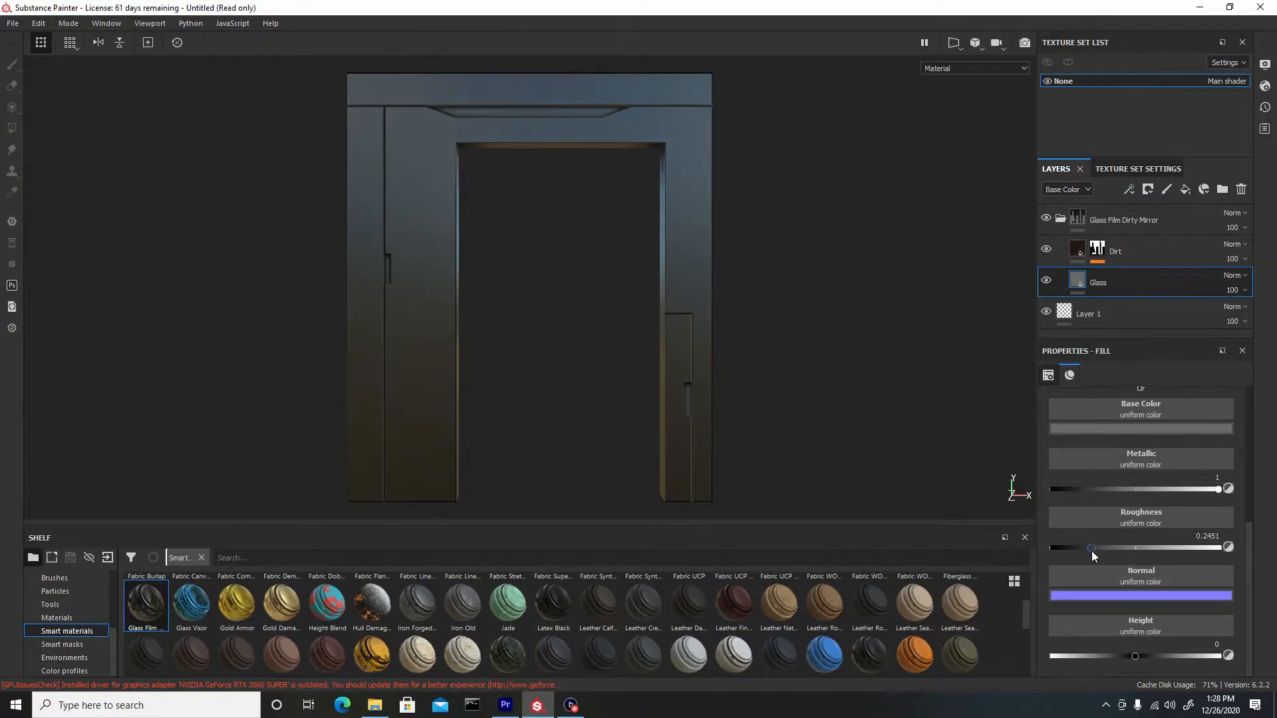
{"action": "left_click", "coordinate": [1104, 550]}
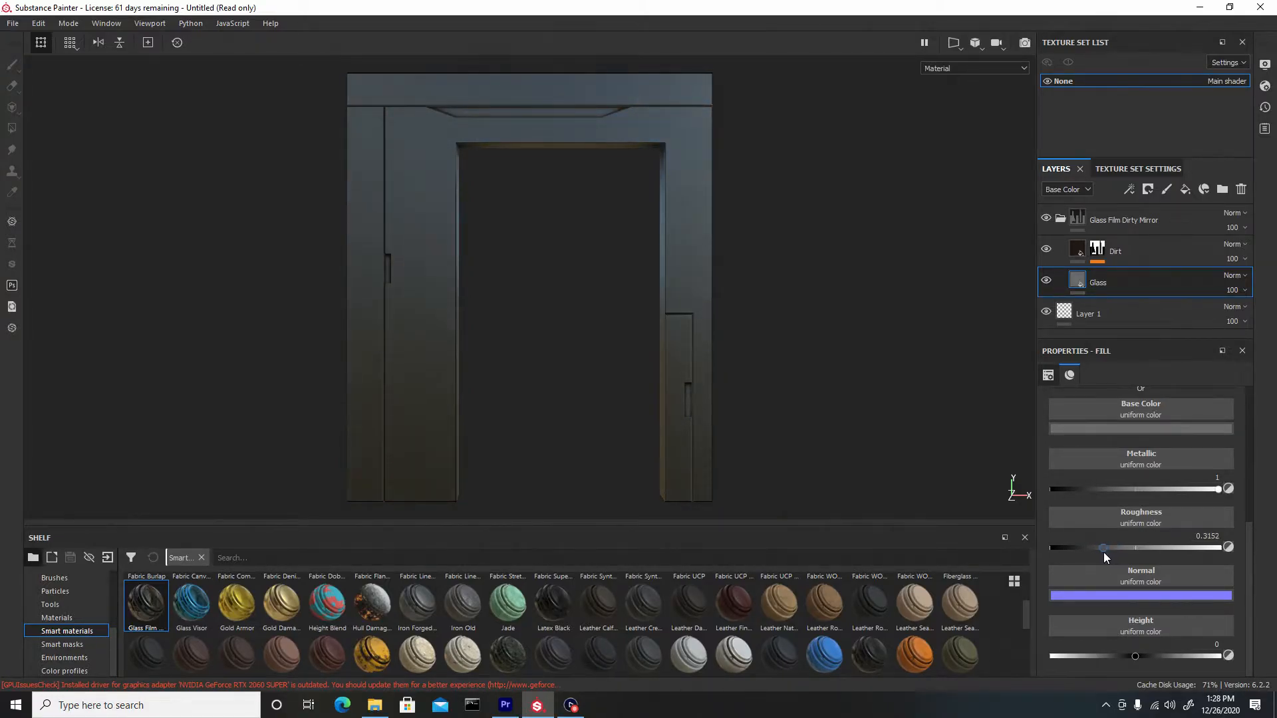
Rename the Glass Film Dirty Mirror folder to base color
{"action": "left_click_drag", "start_coordinate": [787, 355], "coordinate": [883, 342], "text": "alt"}
{"action": "left_click", "coordinate": [1060, 218]}
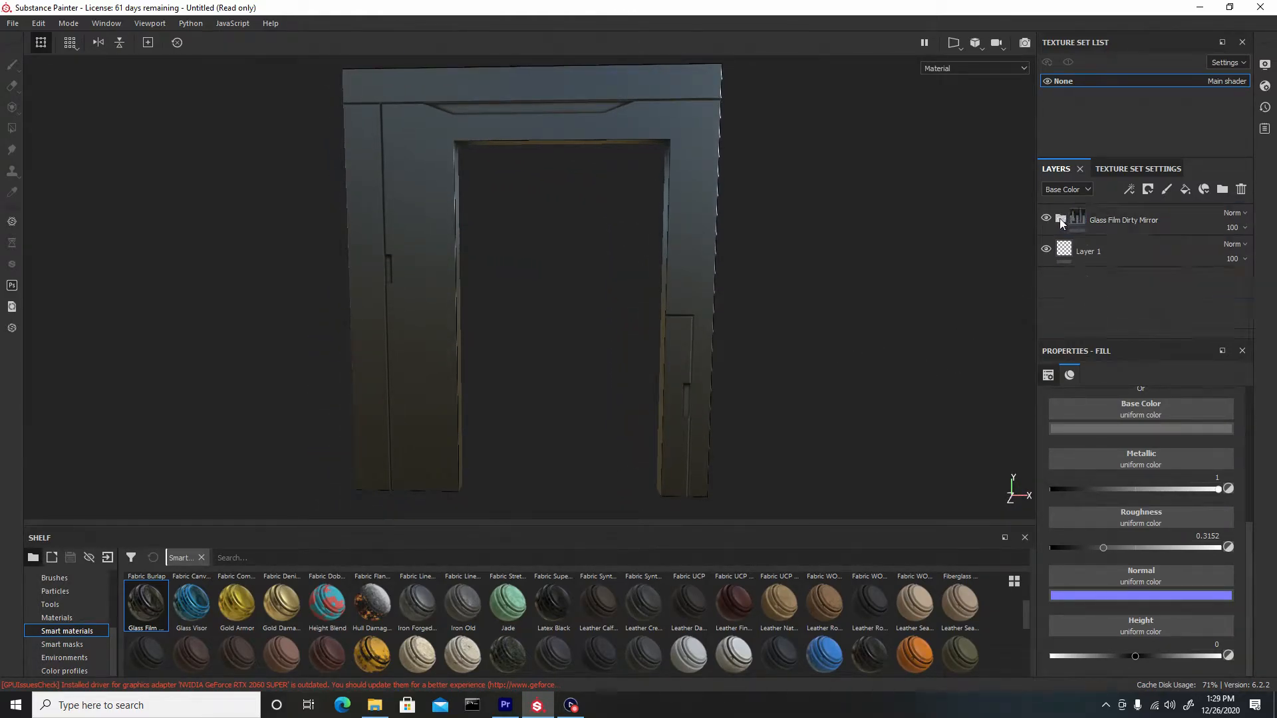
{"action": "left_click", "coordinate": [1127, 220]}
{"action": "type", "text": "base c"}
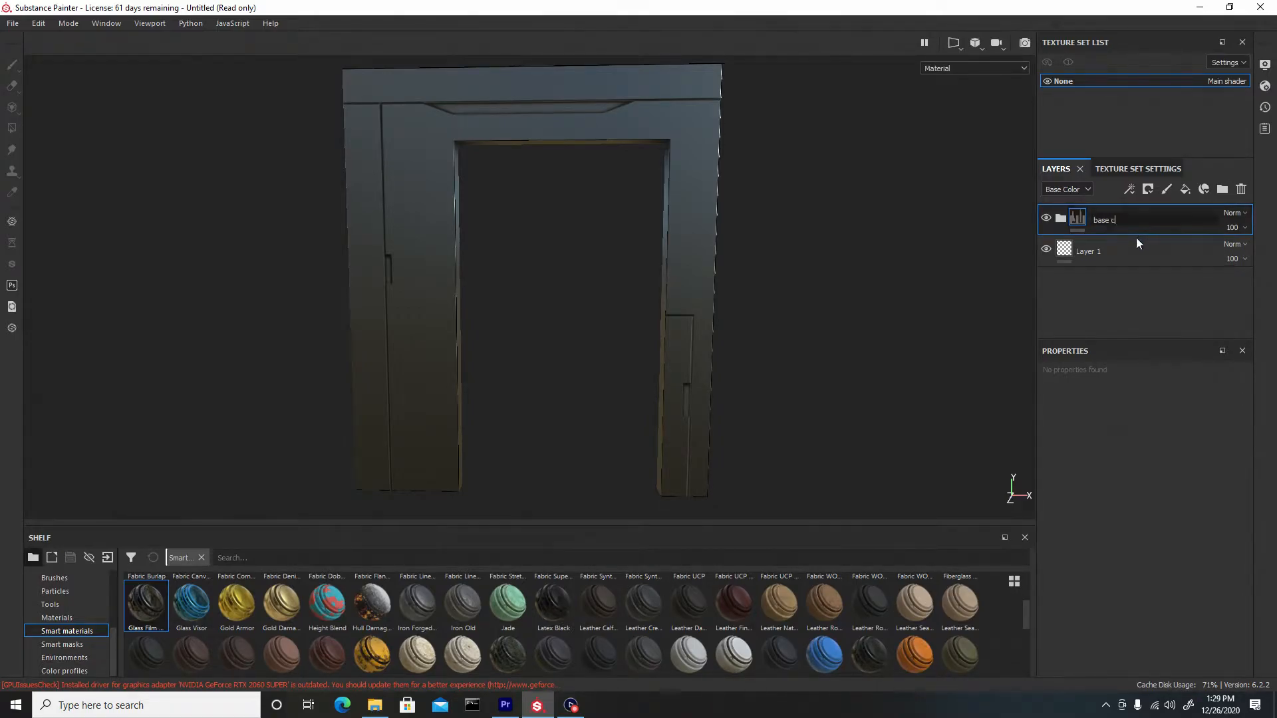
{"action": "type", "text": "olor"}
{"action": "key", "text": "Return"}
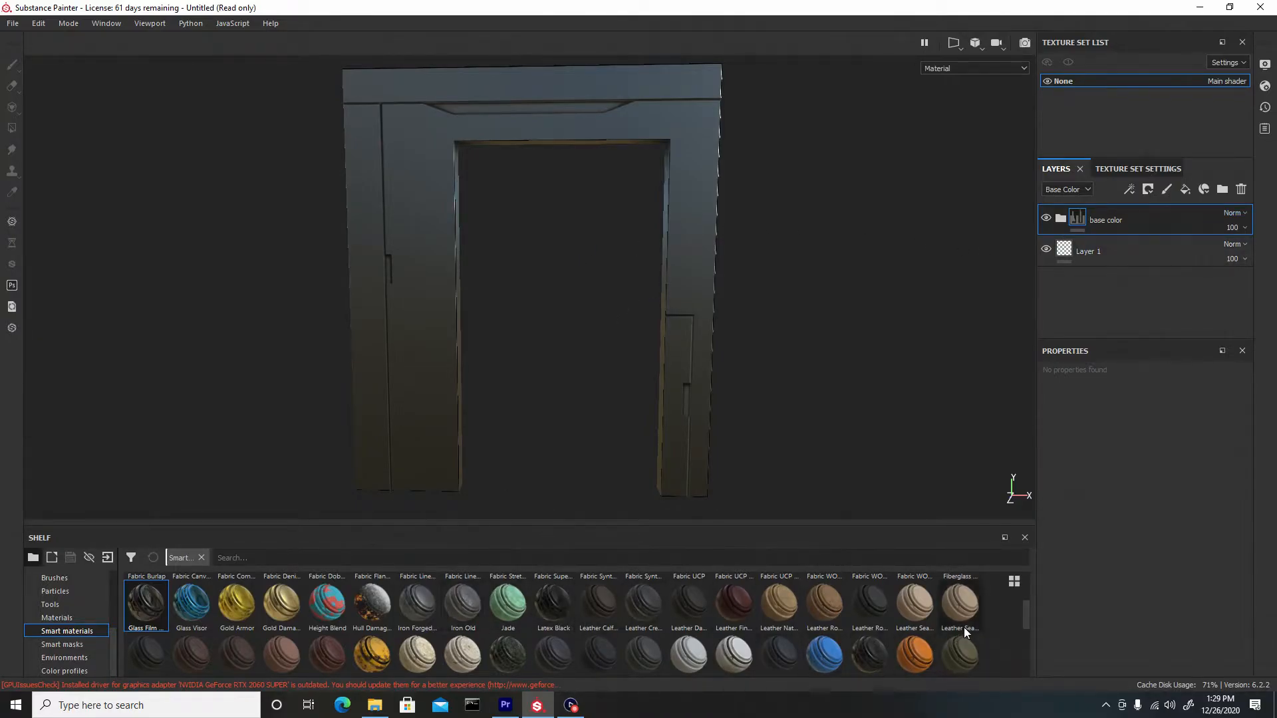
Apply the Fabric Stretchy Sci-Fi smart material to the doorframe
{"action": "mouse_move", "coordinate": [1023, 609]}
{"action": "left_mouse_down"}
{"action": "mouse_move", "coordinate": [1027, 633]}
{"action": "mouse_move", "coordinate": [1020, 594]}
{"action": "left_mouse_up"}
{"action": "left_click_drag", "start_coordinate": [506, 622], "coordinate": [422, 328]}
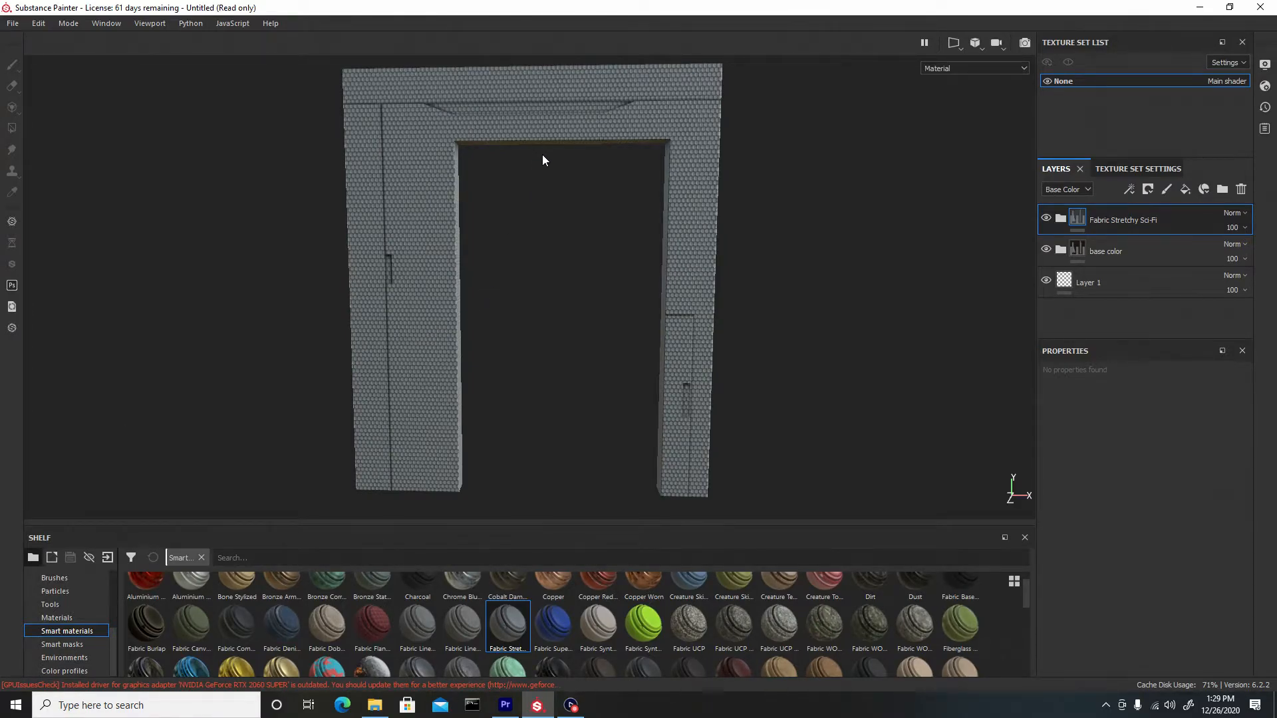
Set the UV scale of the Hexagon Pattern layer's hexa mask fill to about 71.3
{"action": "left_click", "coordinate": [1060, 219]}
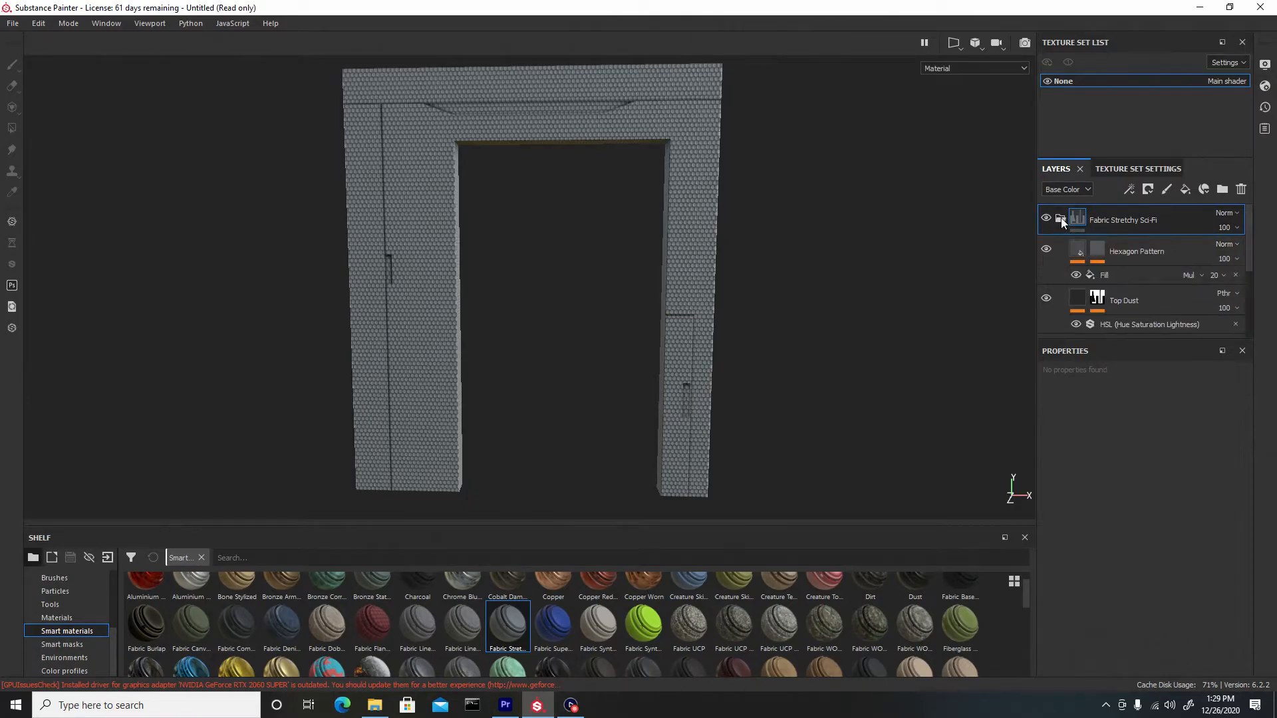
{"action": "left_click", "coordinate": [1100, 254]}
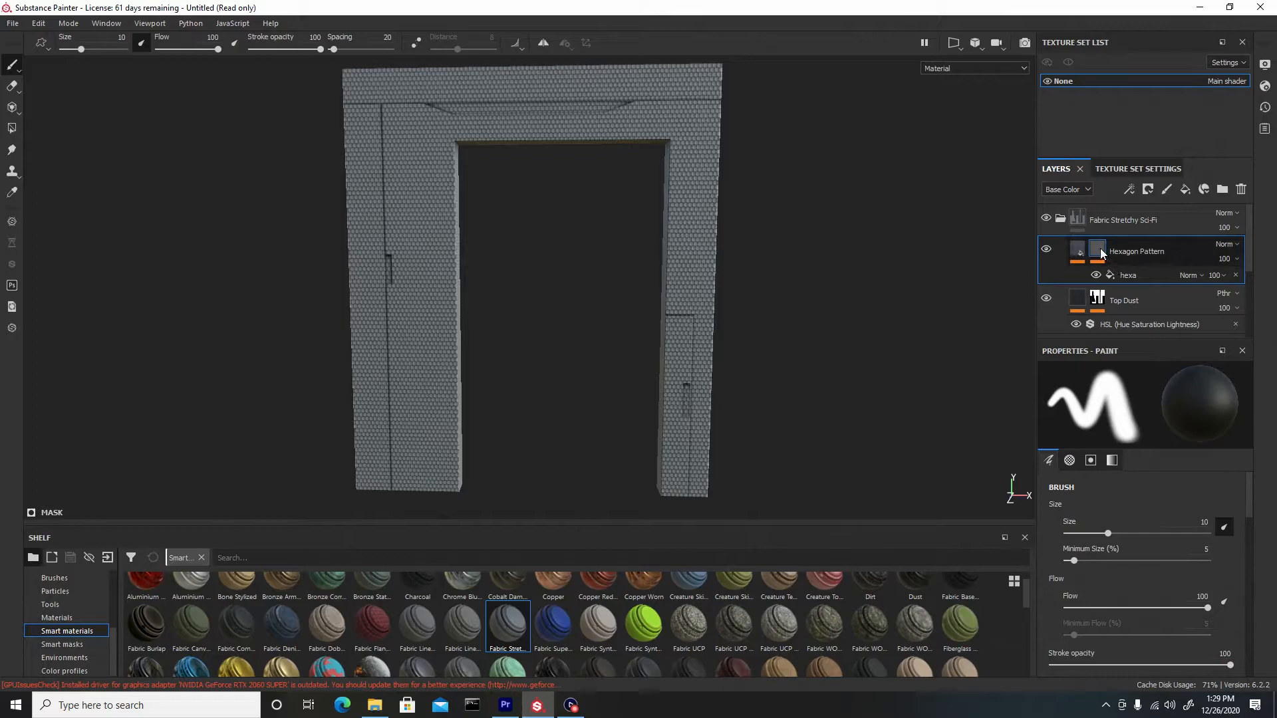
{"action": "left_click", "coordinate": [1127, 276]}
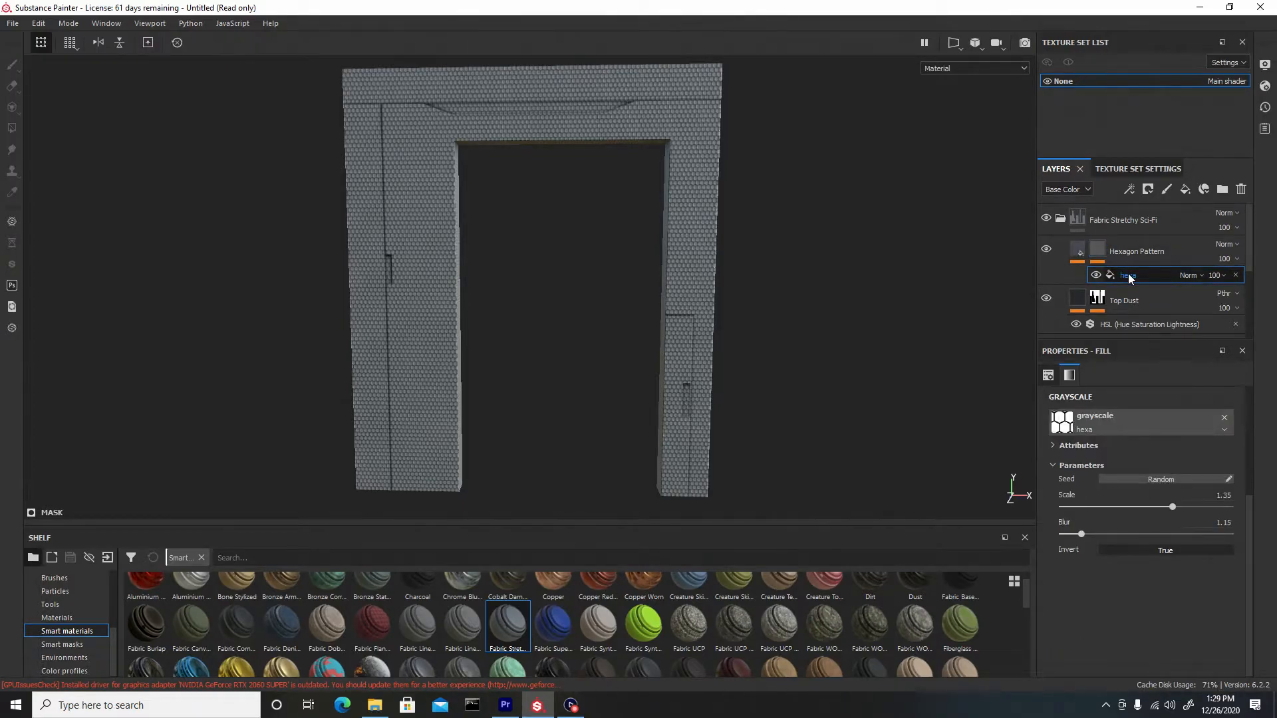
{"action": "left_click_drag", "start_coordinate": [1247, 500], "coordinate": [1243, 400]}
{"action": "left_click_drag", "start_coordinate": [1140, 496], "coordinate": [1140, 497]}
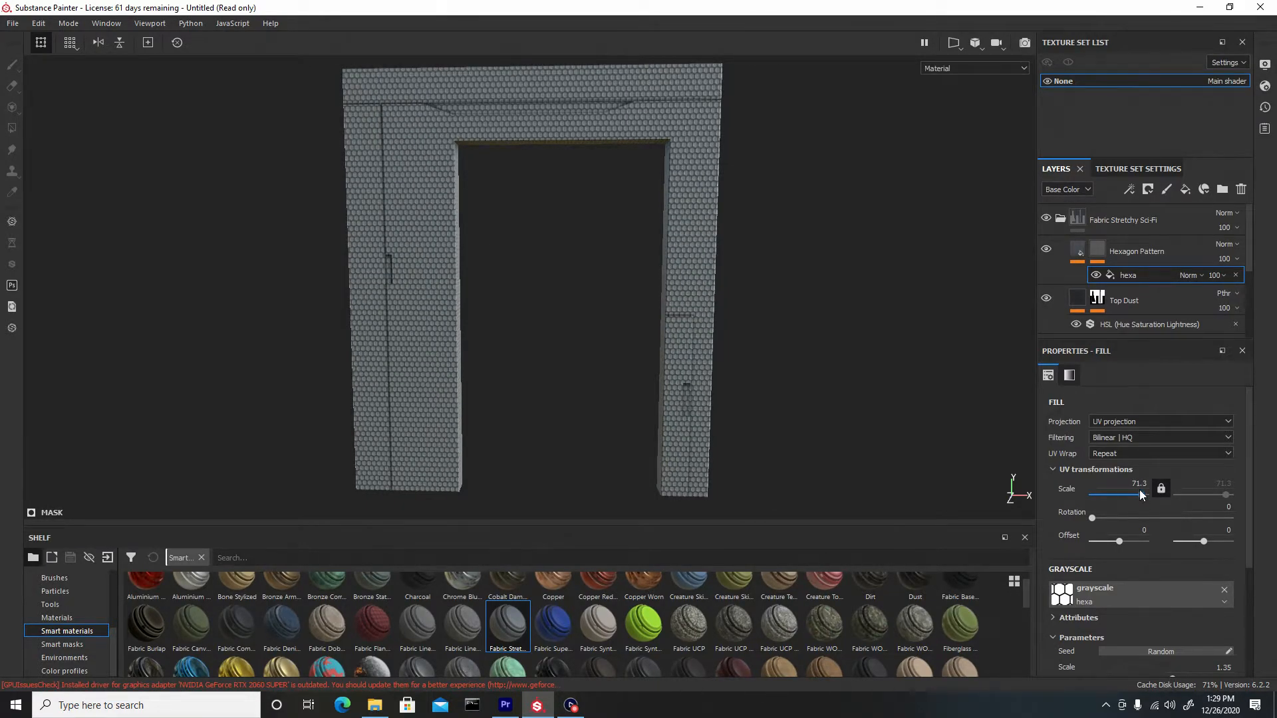
Set the Hexagon Pattern layer's base color to a dark grey
{"action": "left_click", "coordinate": [1077, 253]}
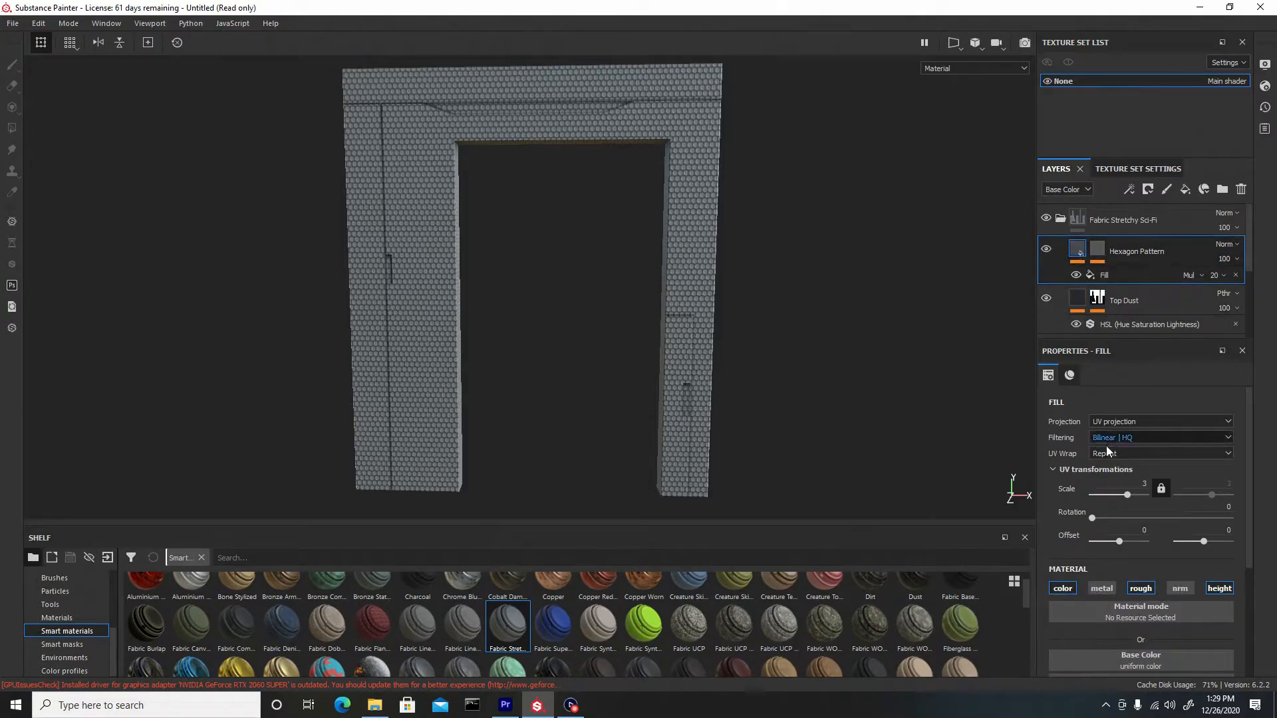
{"action": "scroll", "coordinate": [1111, 556], "scroll_direction": "down", "scroll_amount": 3}
{"action": "left_click", "coordinate": [1112, 552]}
{"action": "left_click_drag", "start_coordinate": [1108, 497], "coordinate": [1093, 465]}
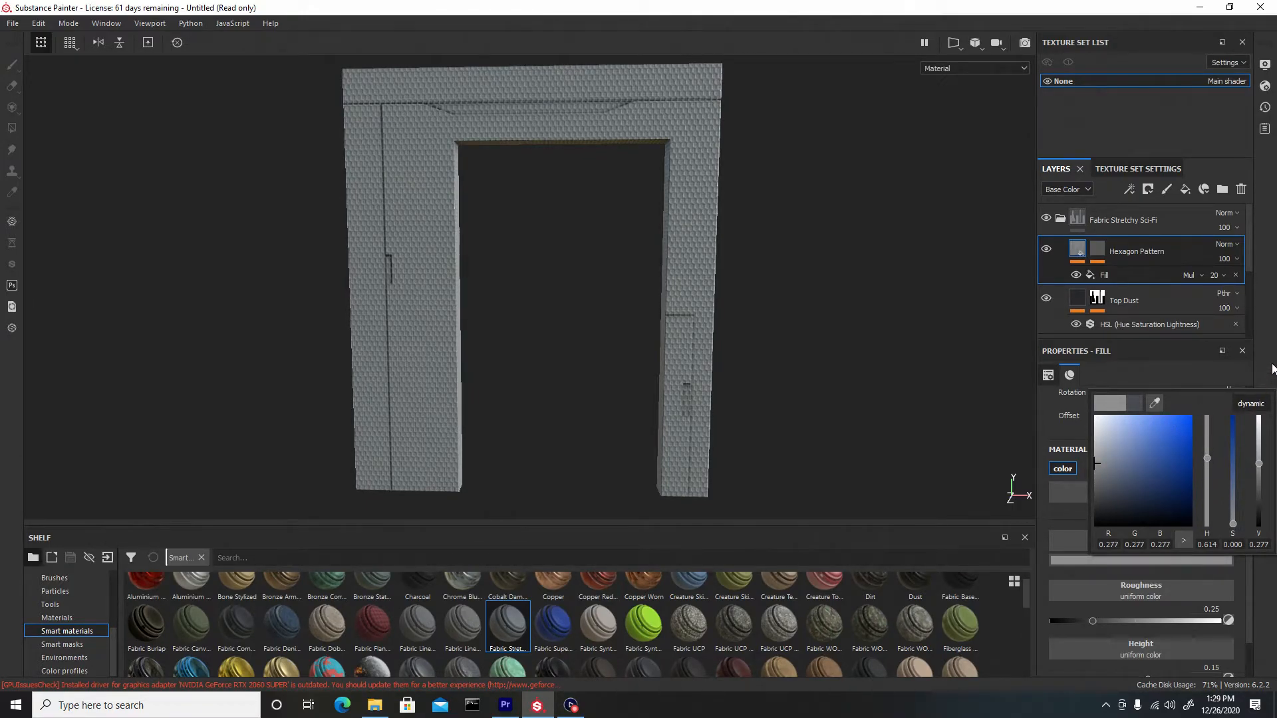
{"action": "left_click", "coordinate": [1248, 268]}
Set the Base Color layer's base color to black in the Fabric Stretchy Sci-Fi folder
{"action": "left_click_drag", "start_coordinate": [1249, 269], "coordinate": [1250, 323]}
{"action": "left_click", "coordinate": [1083, 264]}
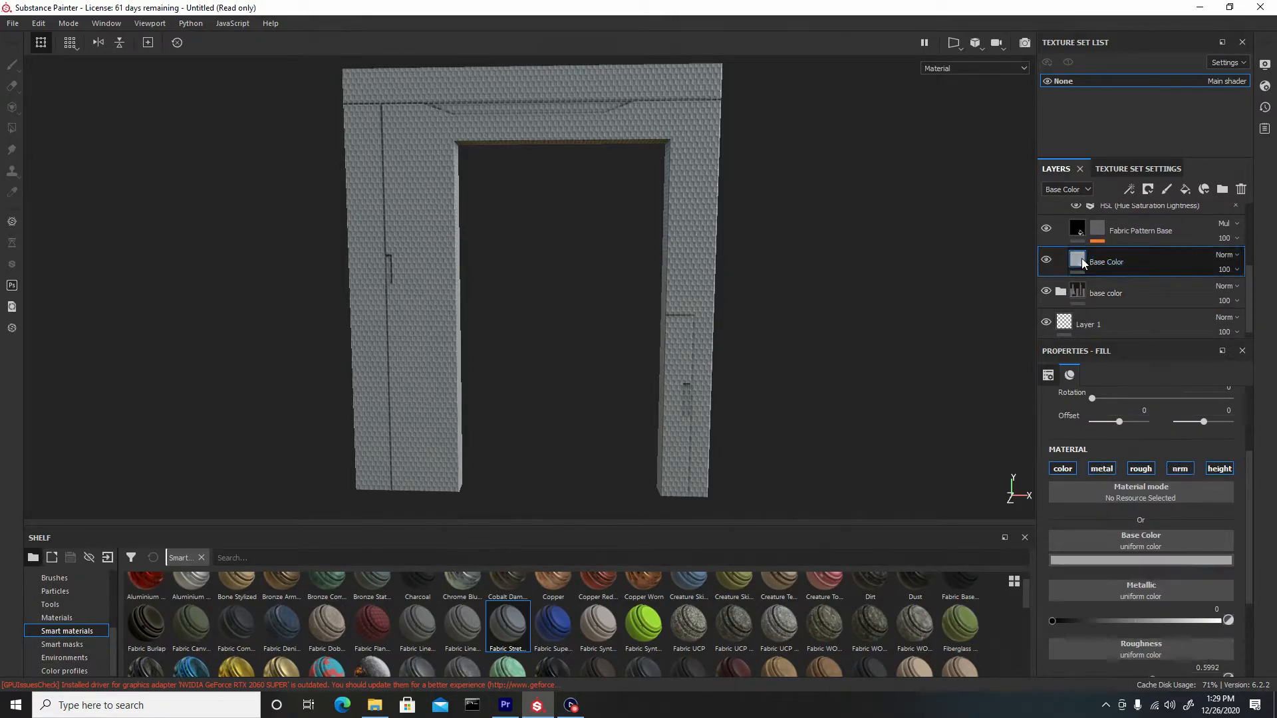
{"action": "left_click", "coordinate": [1118, 558]}
{"action": "left_click", "coordinate": [1192, 527]}
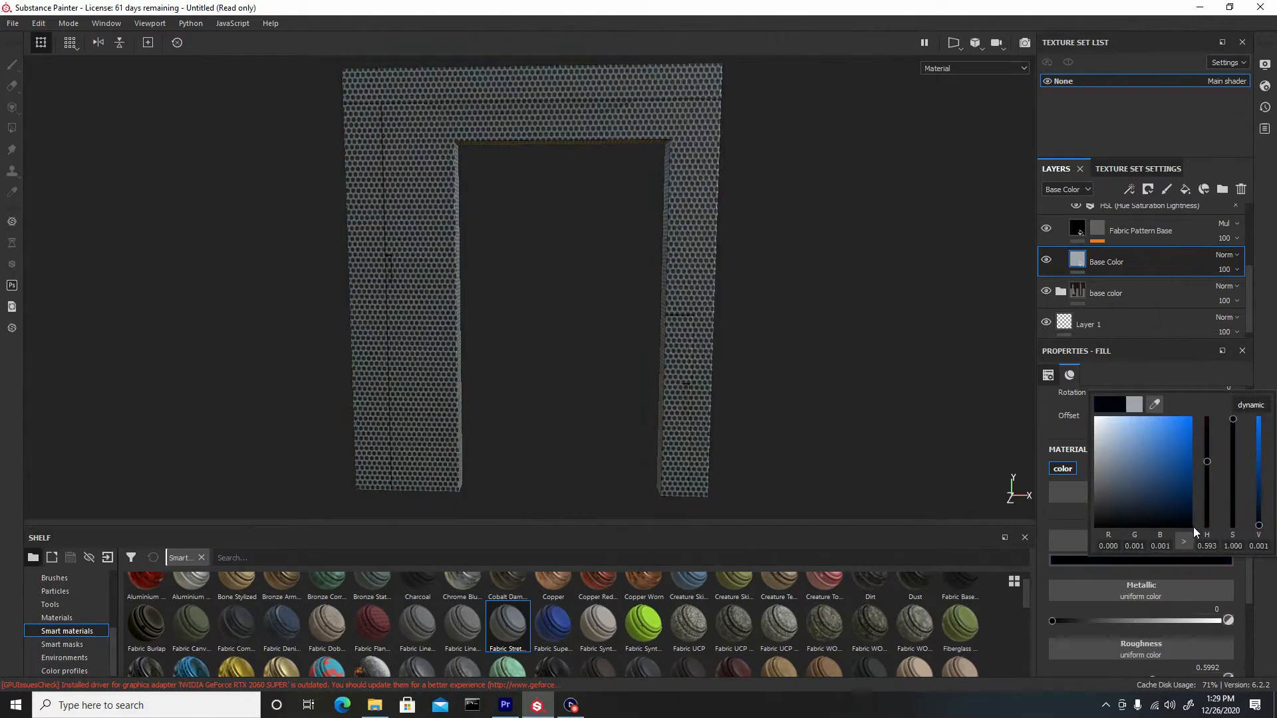
{"action": "left_click_drag", "start_coordinate": [1248, 274], "coordinate": [1245, 210]}
{"action": "left_click", "coordinate": [1060, 217]}
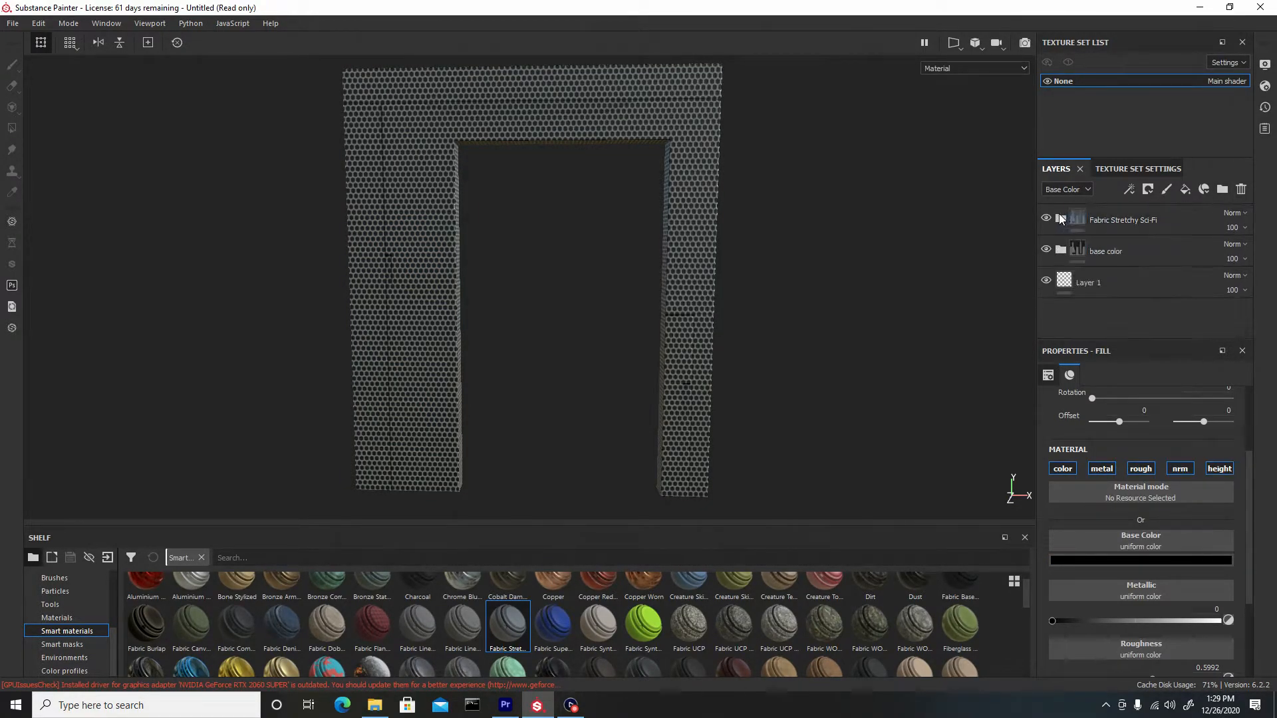
Add a black mask to the Fabric Stretchy Sci-Fi folder
{"action": "right_click", "coordinate": [1155, 218]}
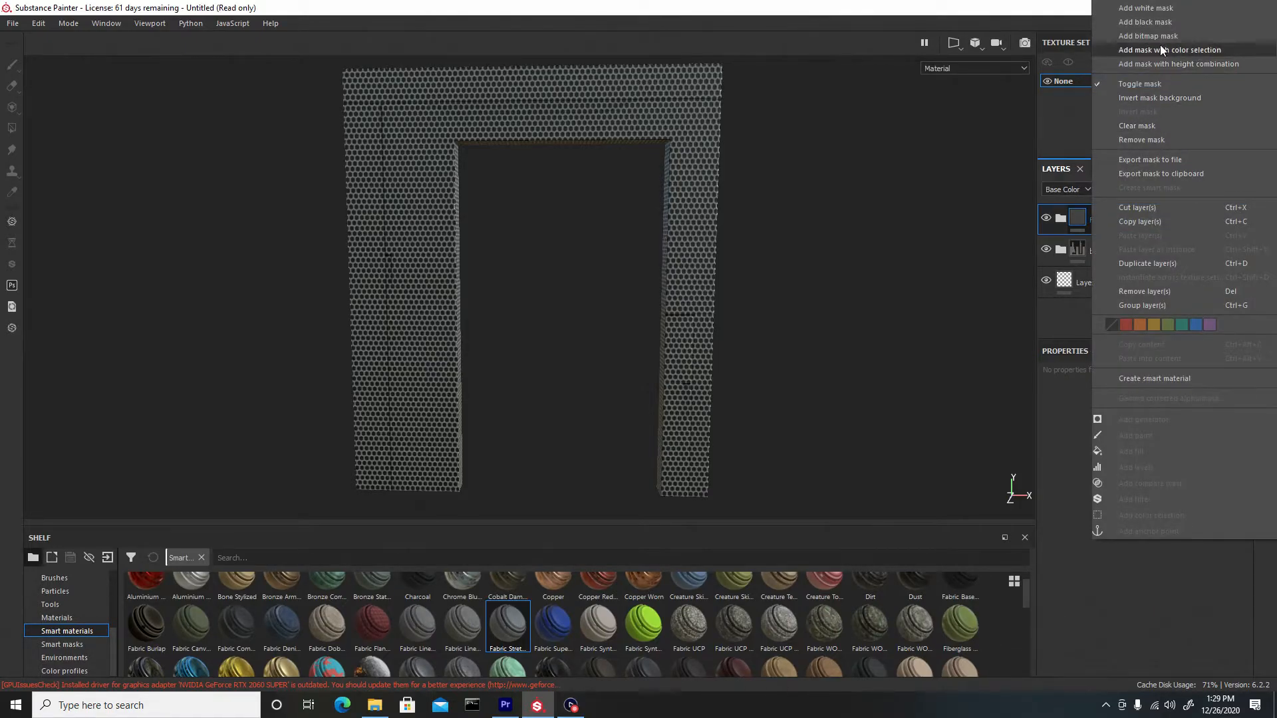
{"action": "left_click", "coordinate": [1158, 25]}
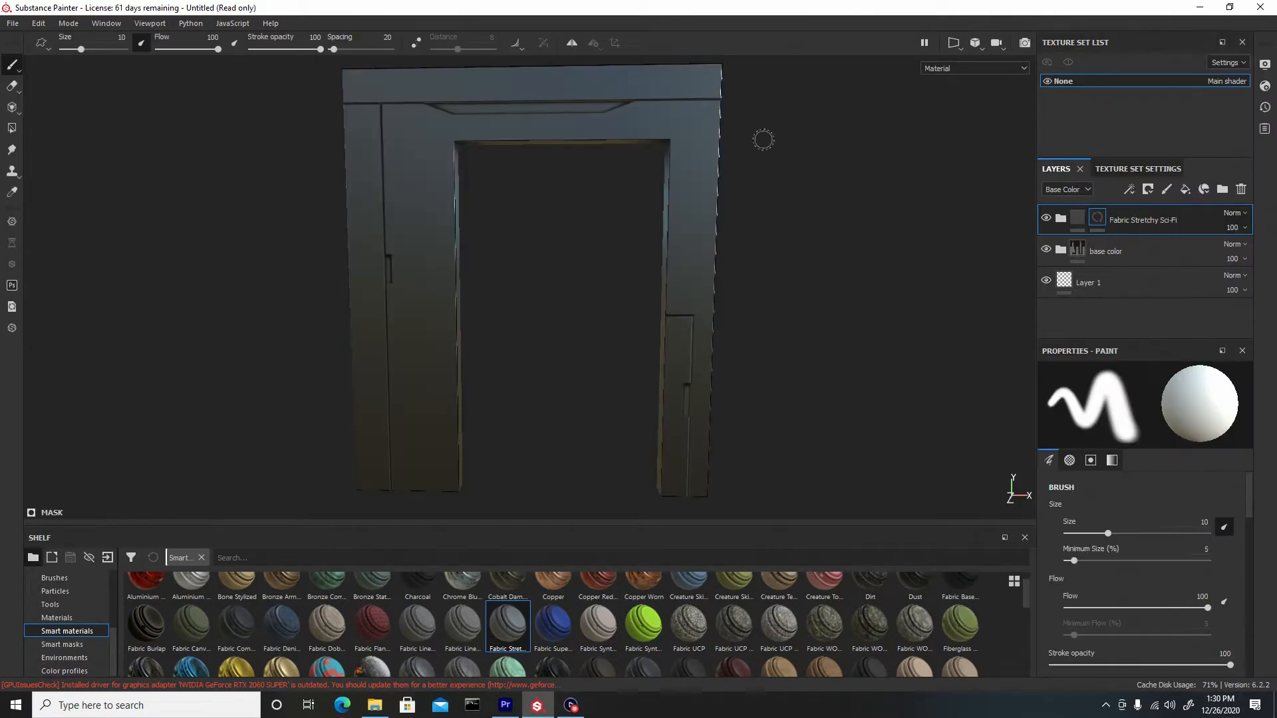
{"action": "left_click_drag", "start_coordinate": [764, 140], "coordinate": [501, 355], "text": "alt"}
{"action": "right_click_drag", "start_coordinate": [534, 256], "coordinate": [567, 253], "text": "alt"}
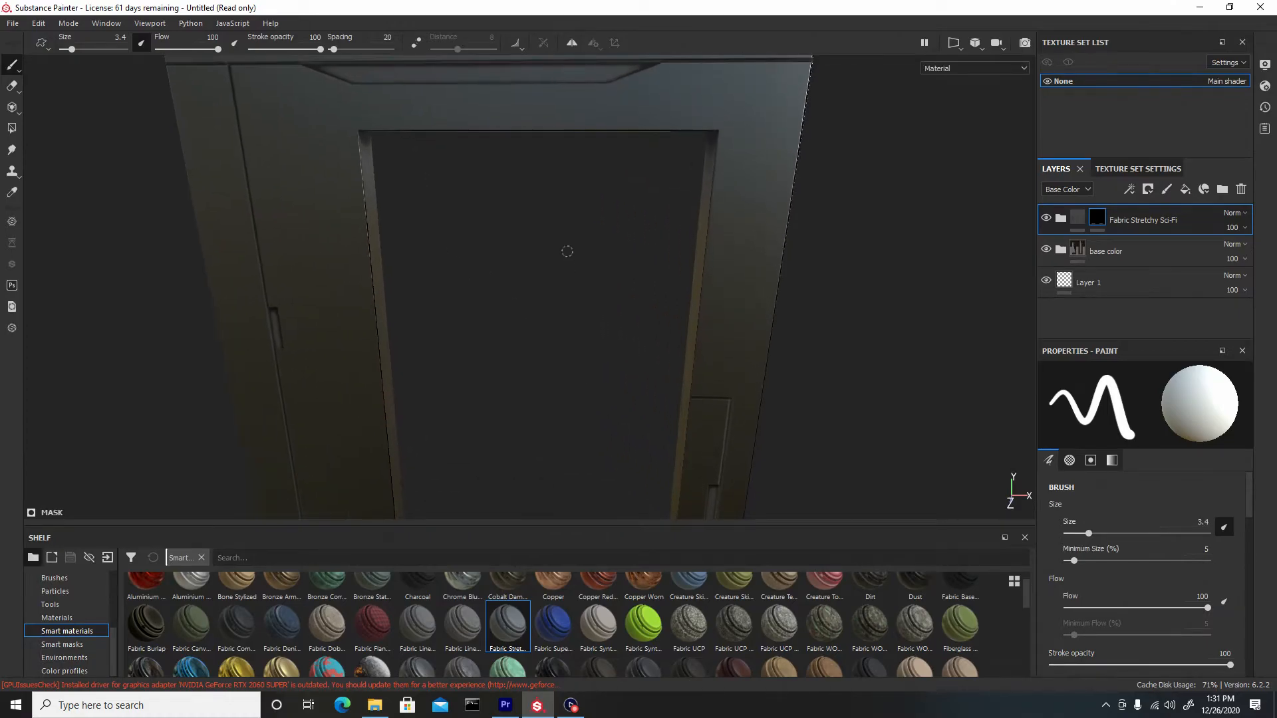
{"action": "middle_click_drag", "start_coordinate": [567, 253], "coordinate": [596, 339], "text": "alt"}
{"action": "right_click_drag", "start_coordinate": [596, 339], "coordinate": [613, 411], "text": "alt"}
{"action": "left_click_drag", "start_coordinate": [614, 411], "coordinate": [602, 350], "text": "alt"}
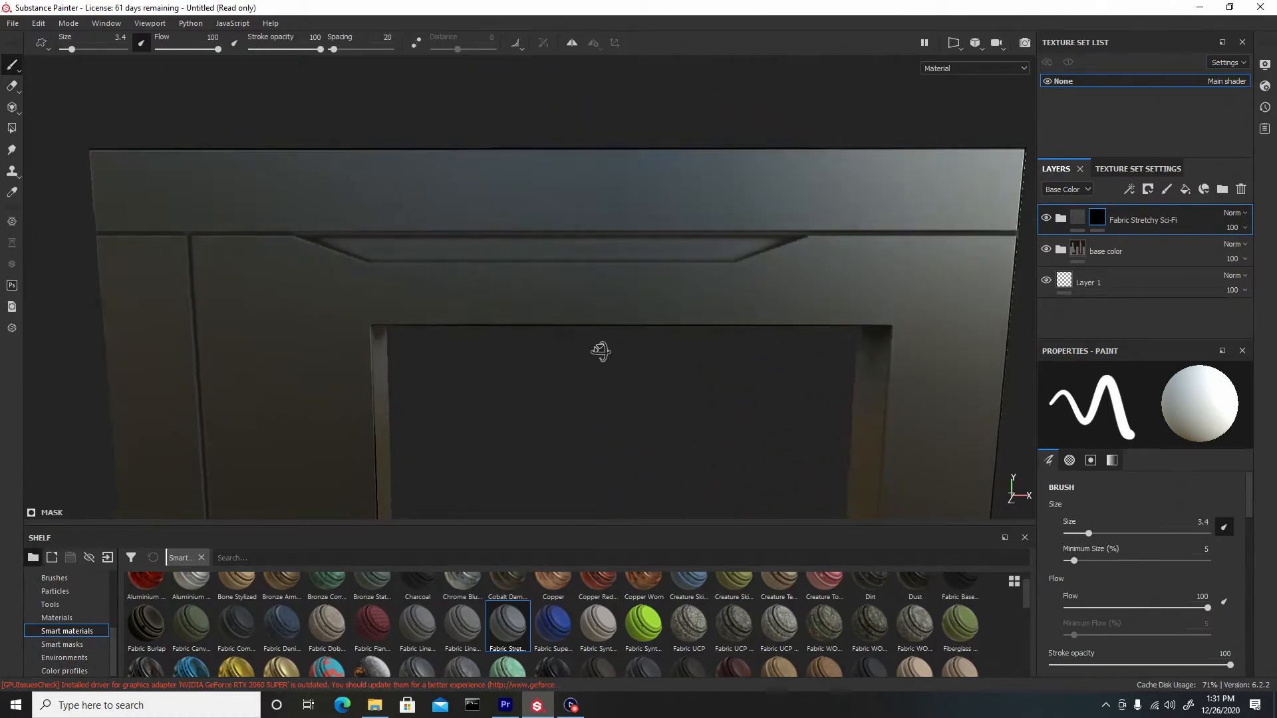
Paint the hexagon pattern into the top vent strip of the frame with straight brush lines
{"action": "right_click_drag", "start_coordinate": [383, 248], "coordinate": [329, 246], "text": "ctrl"}
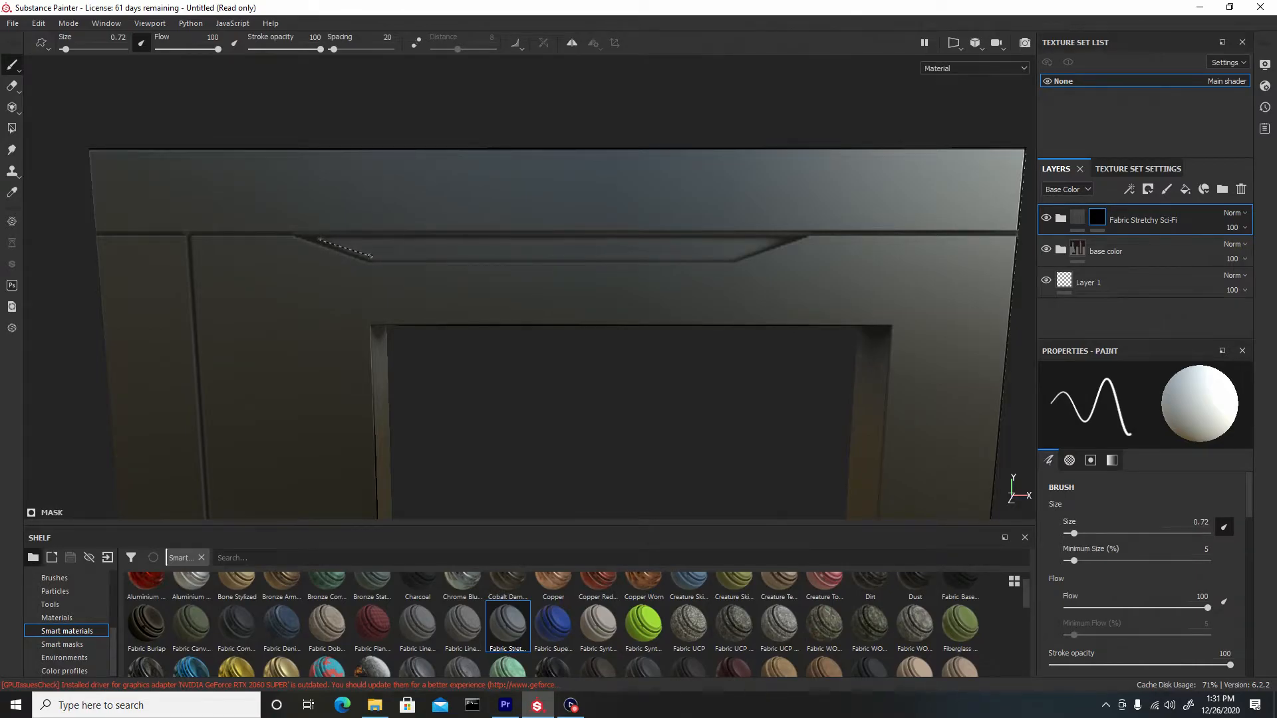
{"action": "key", "text": "shift"}
{"action": "left_click", "coordinate": [735, 258], "text": "shift"}
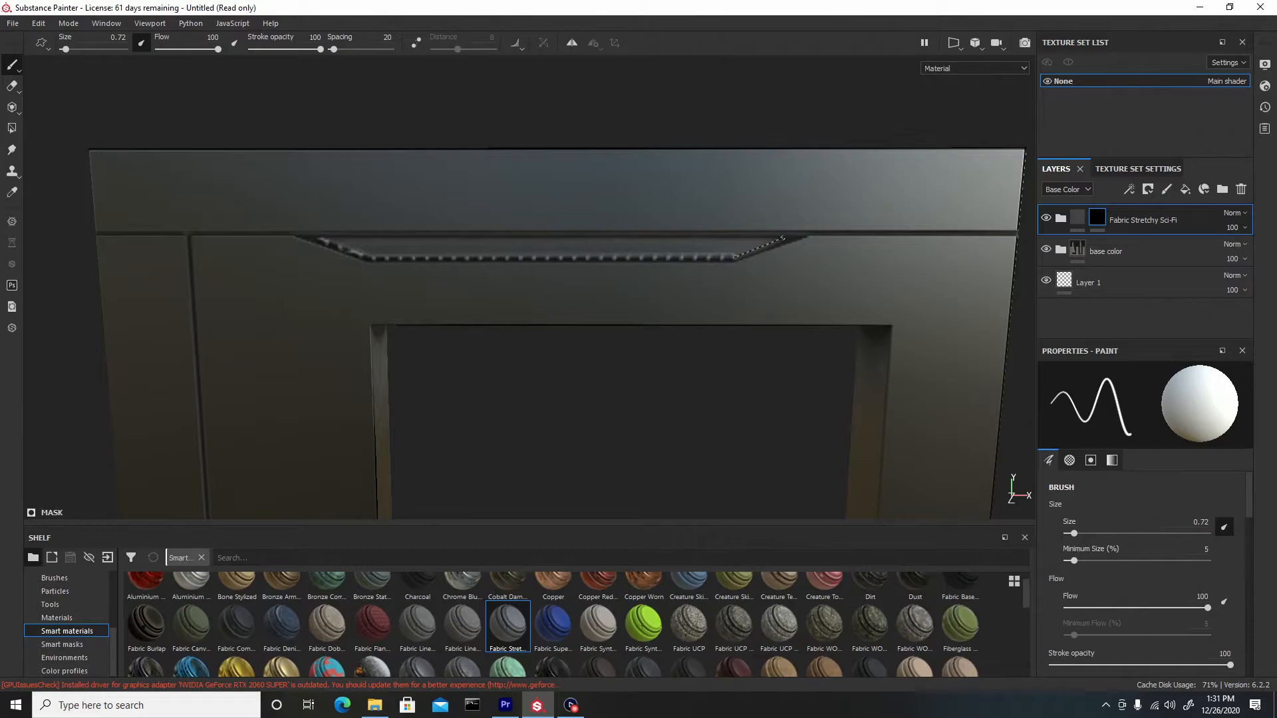
{"action": "left_click", "coordinate": [784, 238], "text": "shift"}
{"action": "left_click", "coordinate": [319, 241], "text": "shift"}
{"action": "key", "text": "bracketright"}
{"action": "key", "text": "bracketright"}
{"action": "key", "text": "bracketright"}
{"action": "key", "text": "bracketright"}
{"action": "key", "text": "bracketright"}
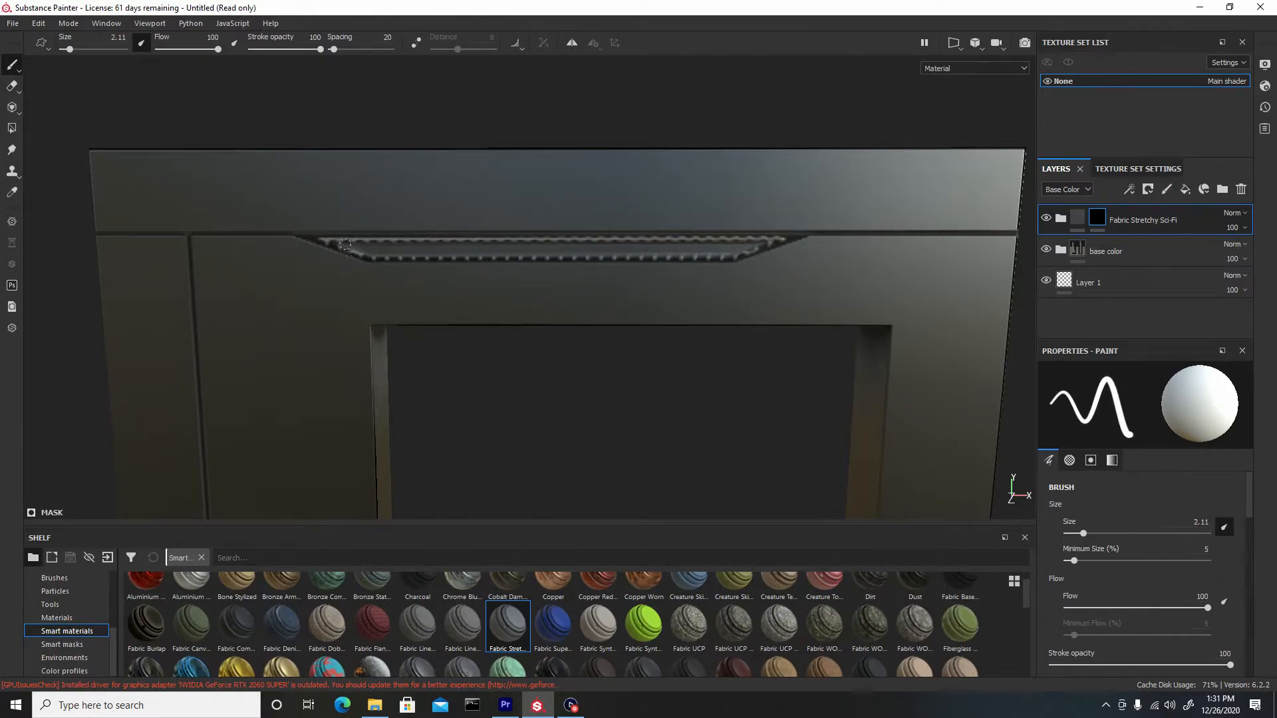
{"action": "left_click", "coordinate": [765, 243], "text": "shift"}
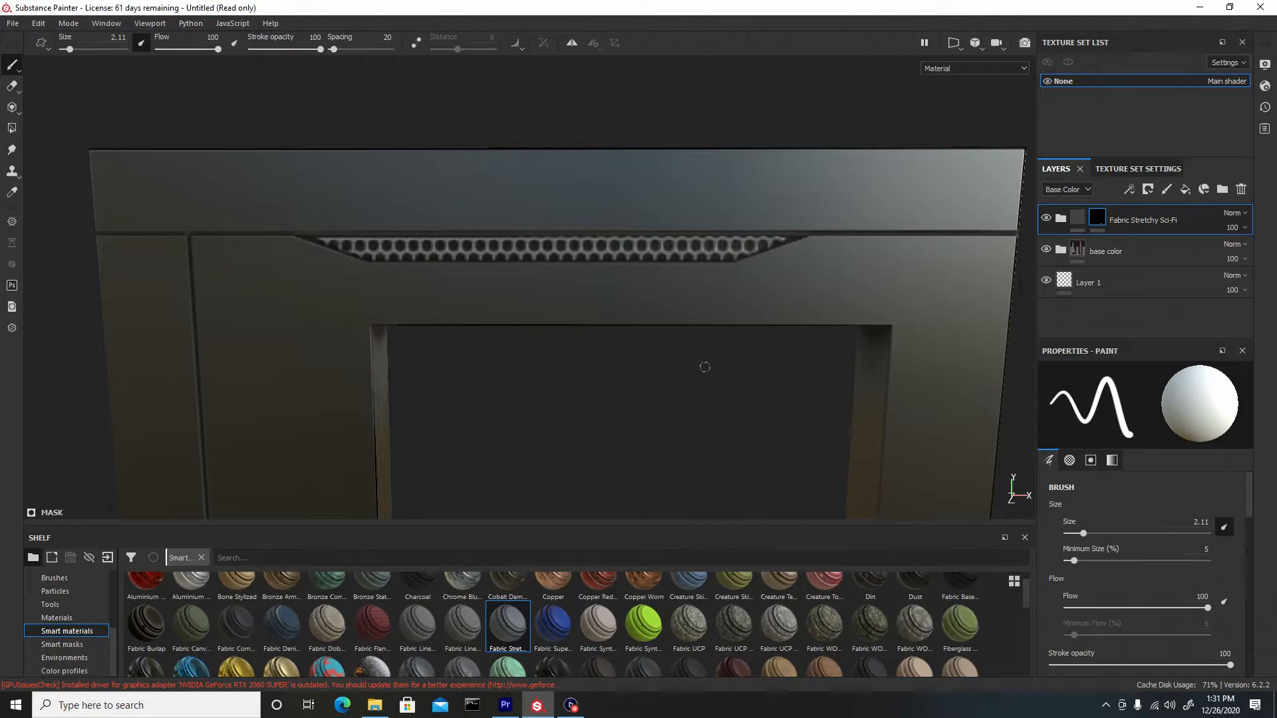
Trace the pattern along the edges of the right jamb's lower panel recess with straight brush lines
{"action": "right_click_drag", "start_coordinate": [682, 356], "coordinate": [405, 137], "text": "alt"}
{"action": "right_click_drag", "start_coordinate": [621, 354], "coordinate": [316, 129], "text": "alt"}
{"action": "middle_click_drag", "start_coordinate": [674, 404], "coordinate": [595, 223], "text": "alt"}
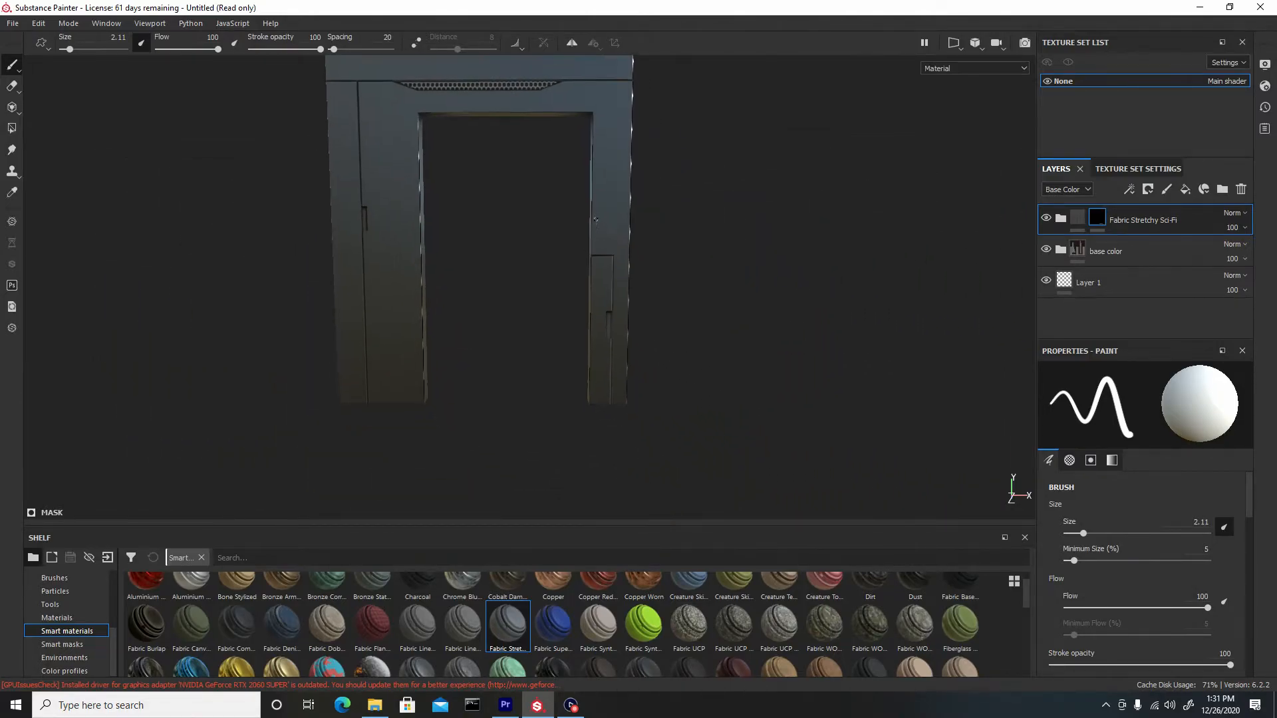
{"action": "right_click_drag", "start_coordinate": [599, 212], "coordinate": [655, 333], "text": "alt"}
{"action": "middle_click_drag", "start_coordinate": [652, 332], "coordinate": [628, 289], "text": "alt"}
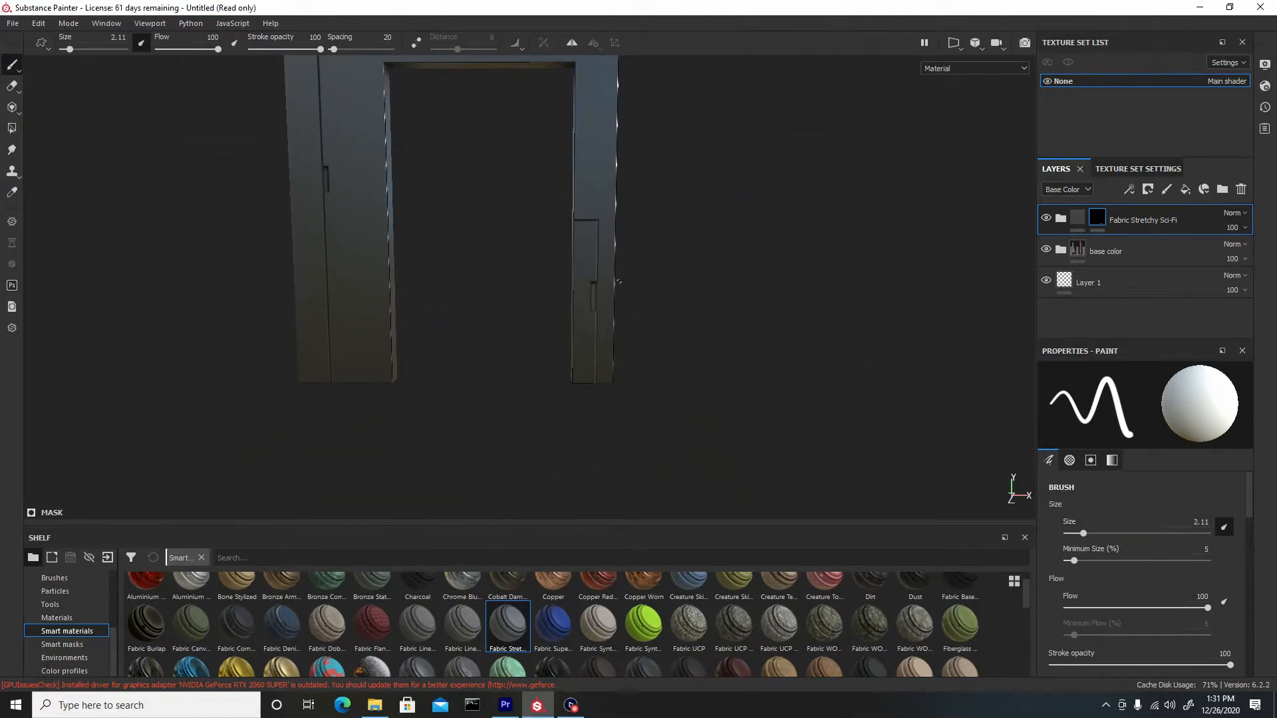
{"action": "right_click_drag", "start_coordinate": [549, 232], "coordinate": [678, 425], "text": "alt"}
{"action": "middle_click_drag", "start_coordinate": [678, 425], "coordinate": [644, 306], "text": "alt"}
{"action": "key", "text": "bracketright"}
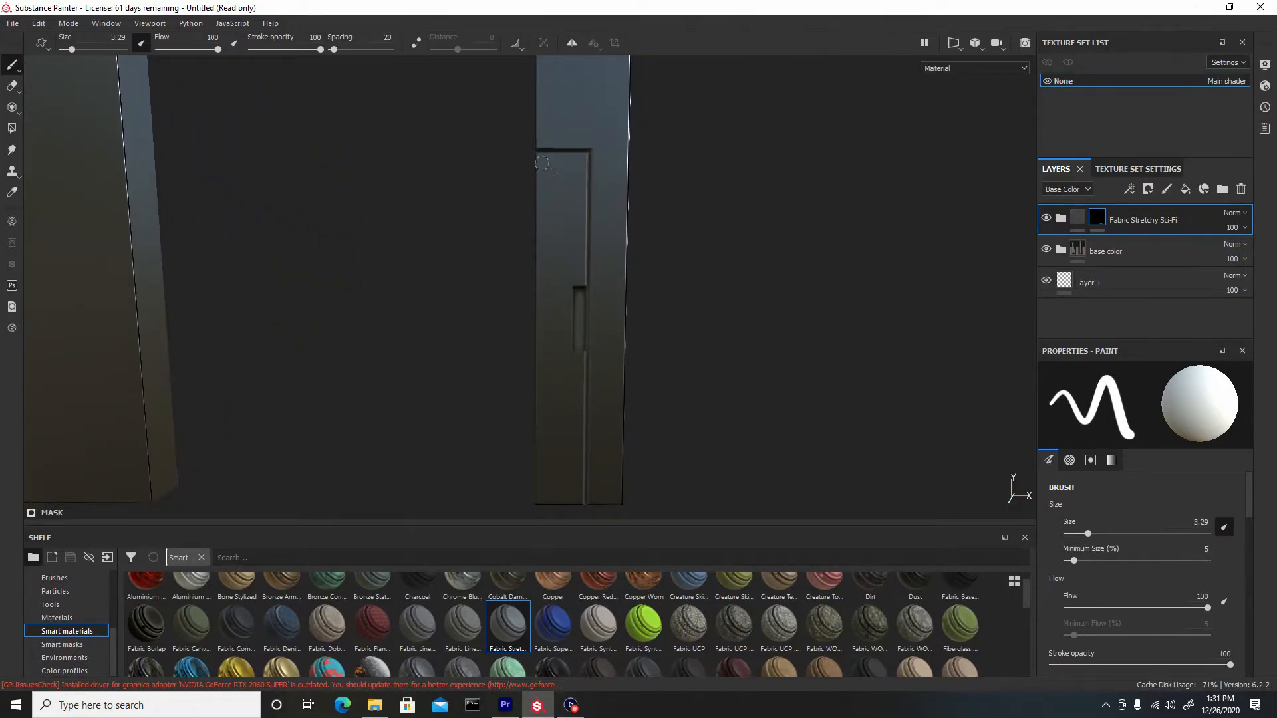
{"action": "left_click_drag", "start_coordinate": [541, 159], "coordinate": [582, 158]}
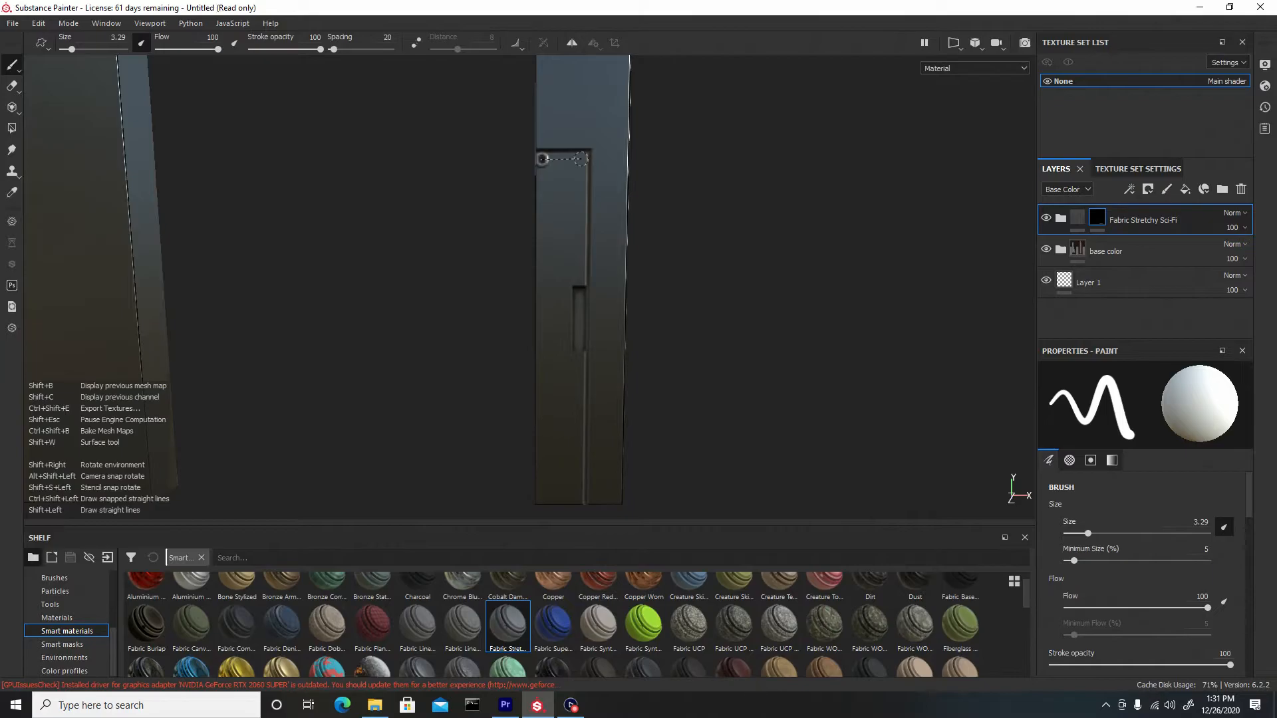
{"action": "left_click", "coordinate": [580, 278], "text": "shift"}
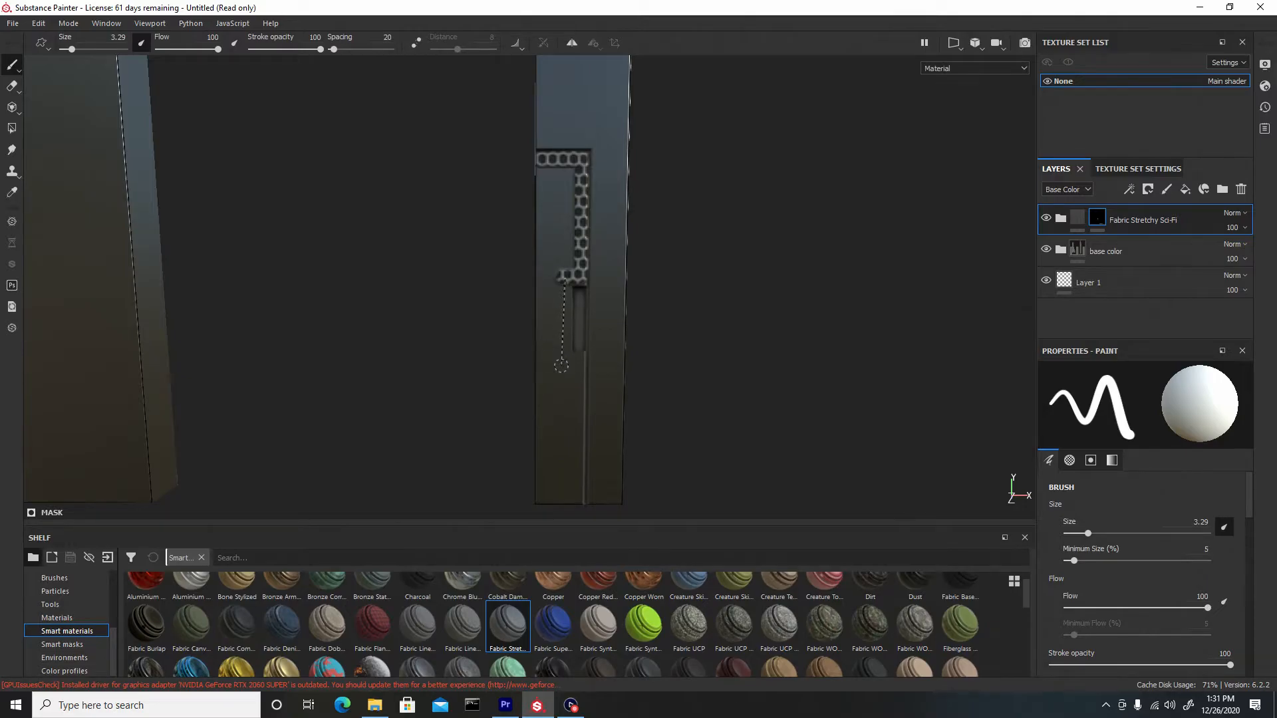
{"action": "left_click", "coordinate": [563, 367], "text": "shift"}
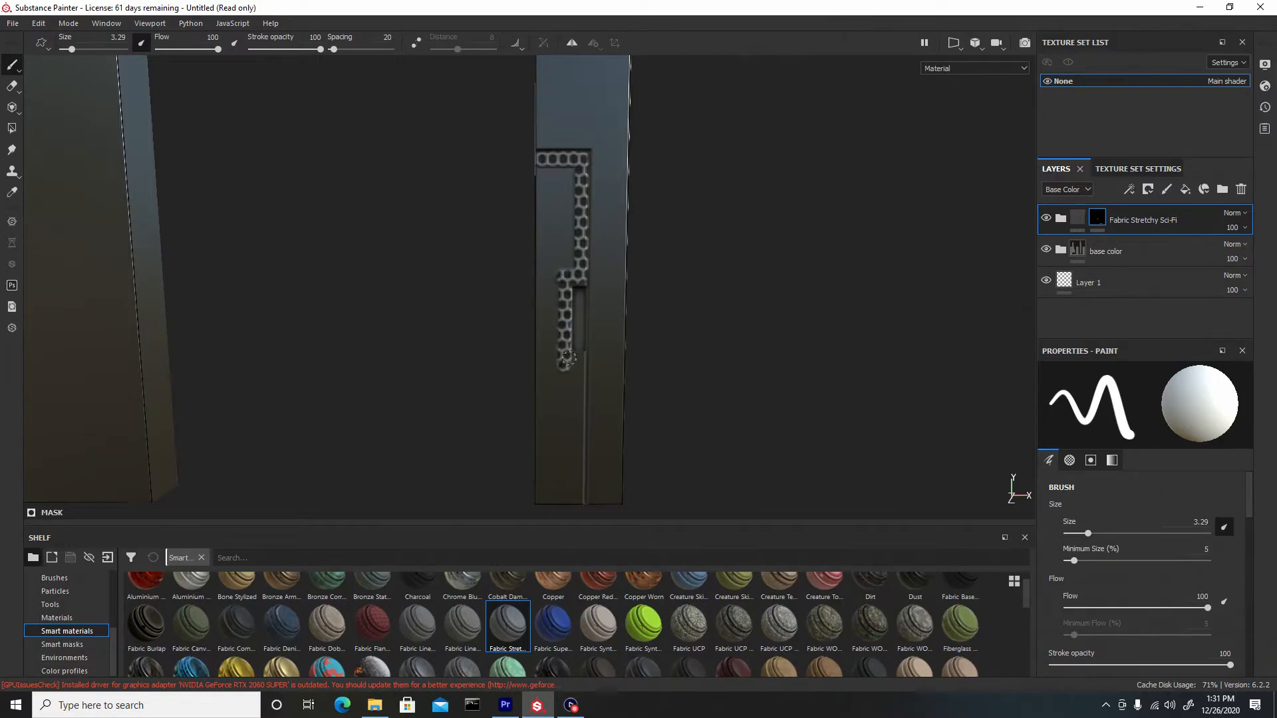
{"action": "key", "text": "shift"}
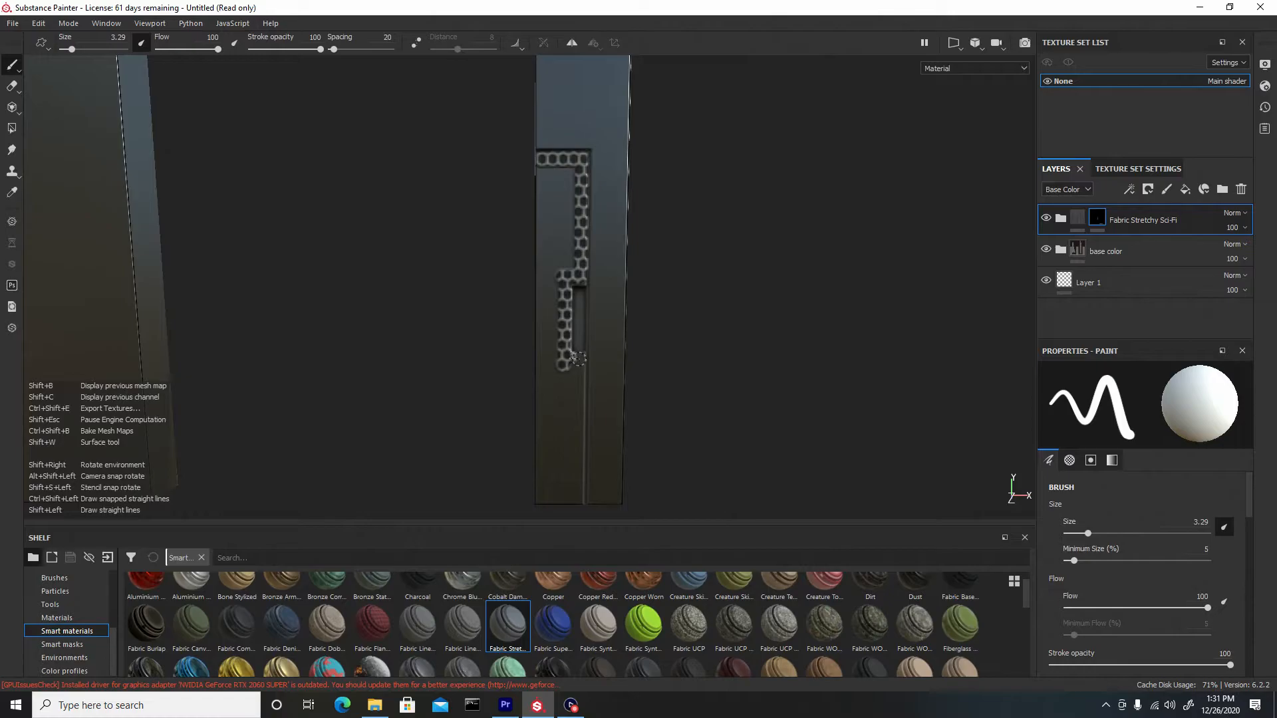
{"action": "left_click", "coordinate": [579, 497], "text": "shift"}
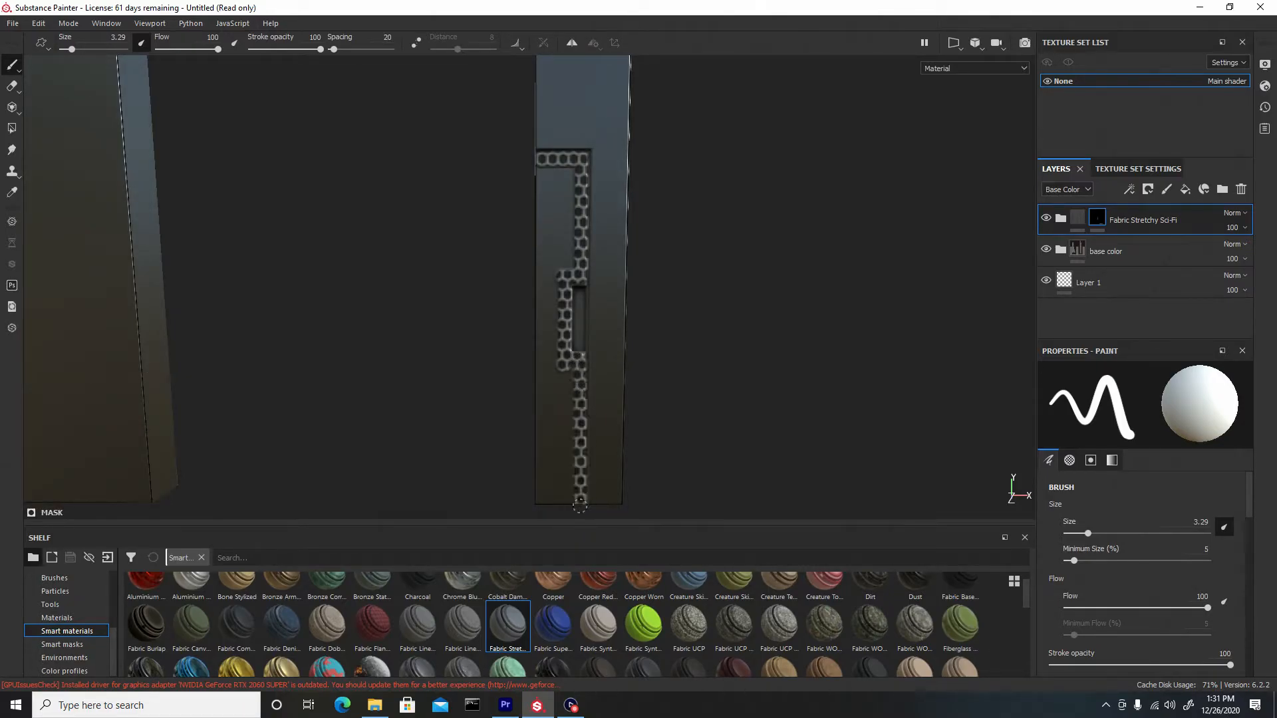
{"action": "left_click", "coordinate": [540, 499], "text": "shift"}
Fill the inside of the right jamb's lower panel recess with the pattern using a larger brush
{"action": "left_click", "coordinate": [544, 167], "text": "shift"}
{"action": "key", "text": "bracketright"}
{"action": "key", "text": "bracketright"}
{"action": "key", "text": "bracketright"}
{"action": "mouse_move", "coordinate": [554, 174]}
{"action": "left_mouse_down"}
{"action": "mouse_move", "coordinate": [552, 356]}
{"action": "mouse_move", "coordinate": [568, 489]}
{"action": "mouse_move", "coordinate": [558, 492]}
{"action": "mouse_move", "coordinate": [548, 384]}
{"action": "left_mouse_up"}
{"action": "scroll", "coordinate": [591, 497], "scroll_direction": "down", "scroll_amount": 5}
{"action": "middle_click_drag", "start_coordinate": [529, 280], "coordinate": [530, 218], "text": "alt"}
{"action": "left_click_drag", "start_coordinate": [524, 218], "coordinate": [524, 216], "text": "alt"}
Rename the Fabric Stretchy Sci-Fi folder to "pattern"
{"action": "double_click", "coordinate": [1144, 226]}
{"action": "double_click", "coordinate": [1142, 218]}
{"action": "type", "text": "pattern"}
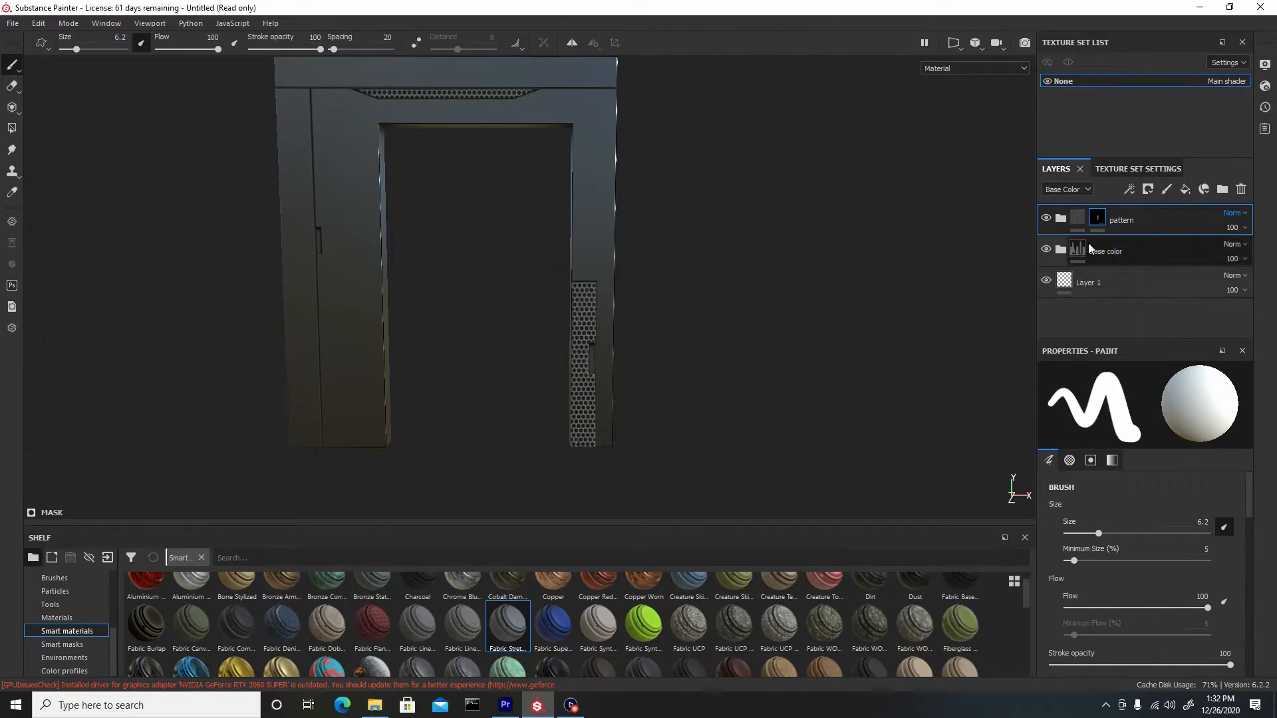
Add the Chrome Blue Tint smart material to the bottom of the layer stack
{"action": "left_click", "coordinate": [1117, 264]}
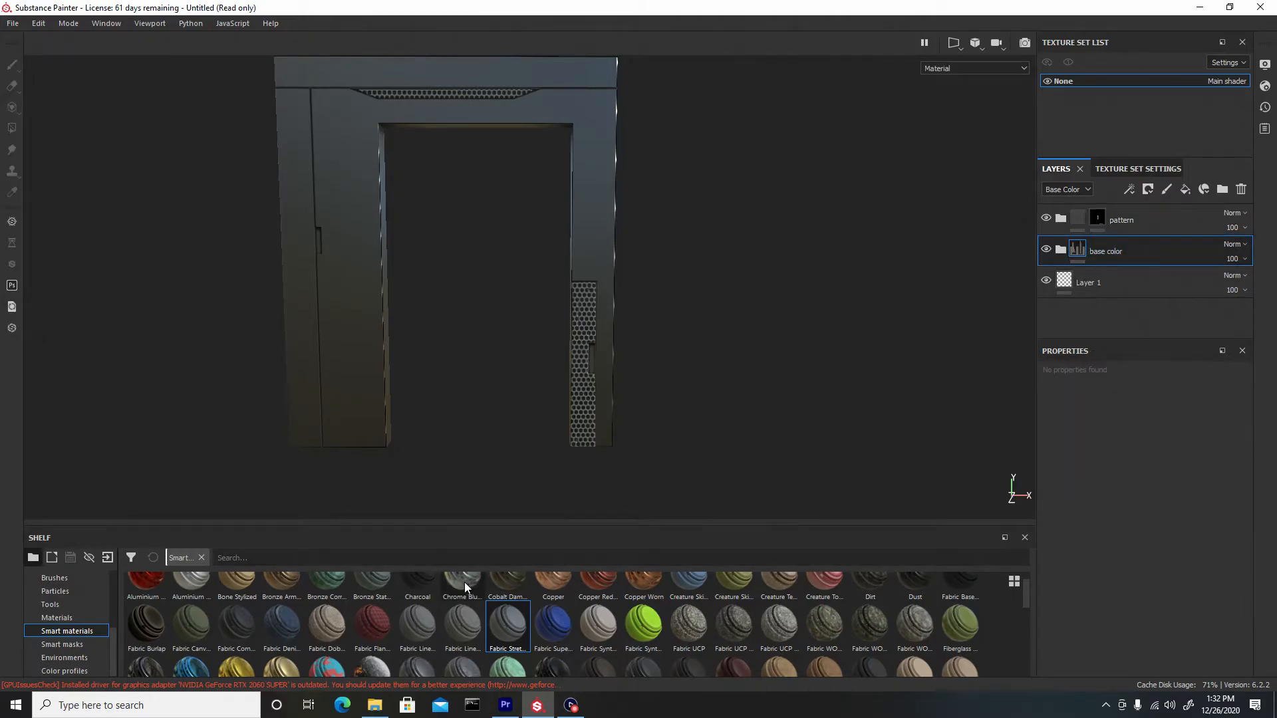
{"action": "left_click_drag", "start_coordinate": [462, 584], "coordinate": [1108, 301]}
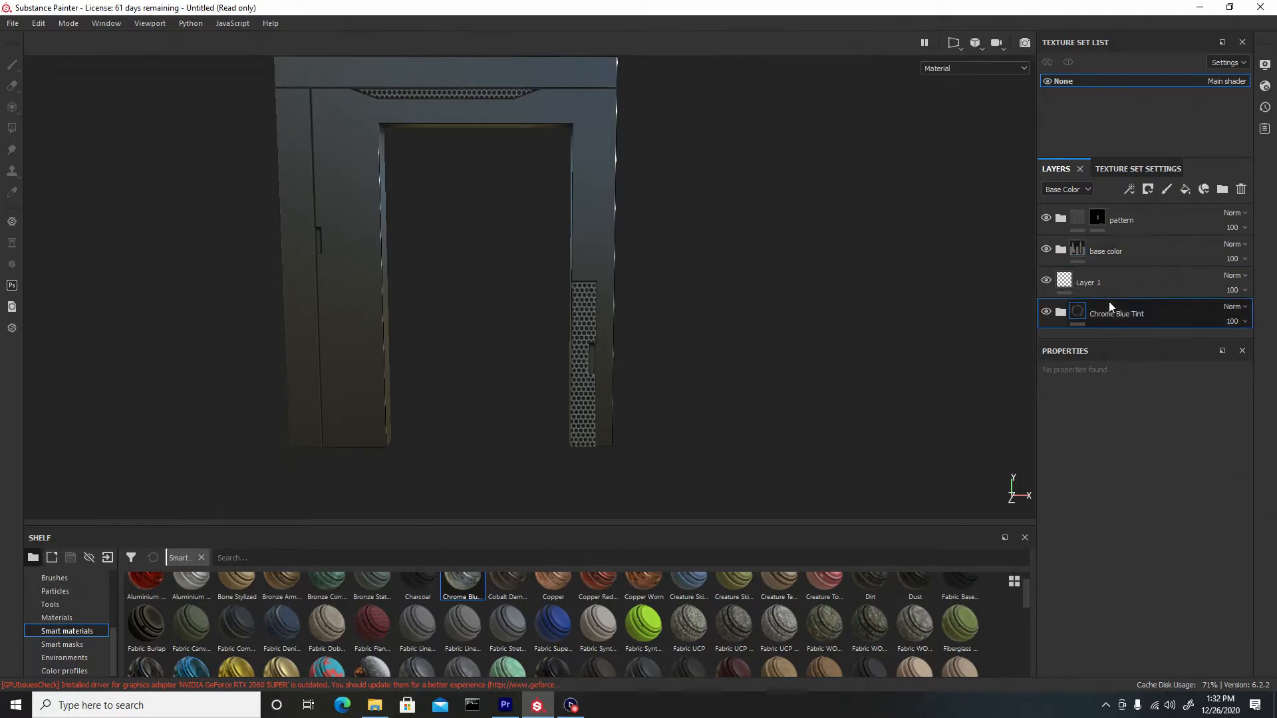
Add a white mask to the base color folder and select the Artistic Heavy brush
{"action": "right_click", "coordinate": [1149, 250]}
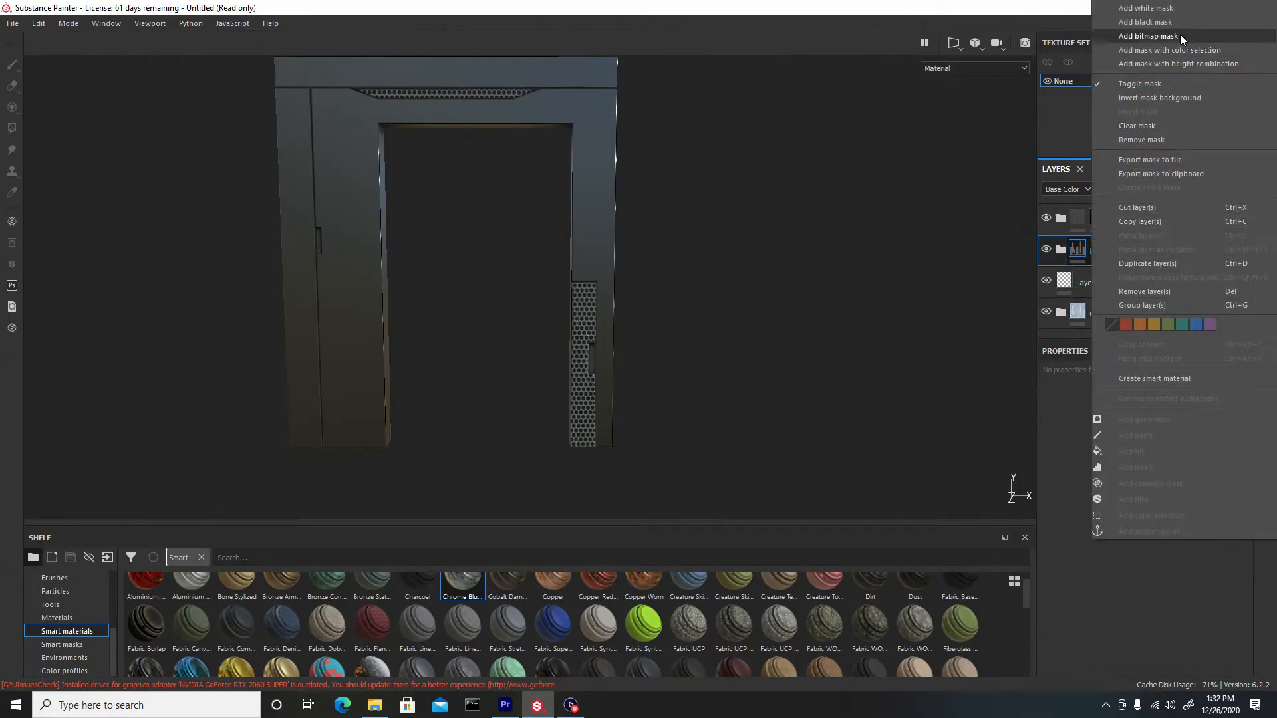
{"action": "left_click", "coordinate": [1145, 8]}
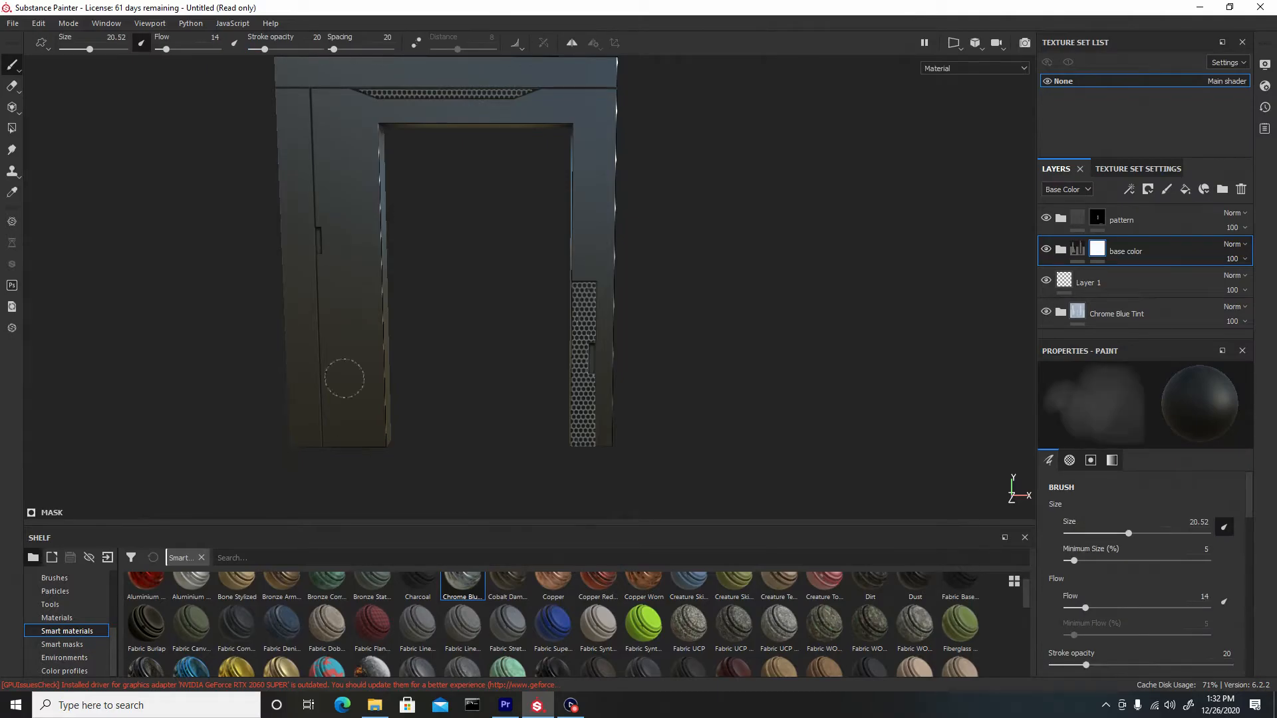
{"action": "left_click", "coordinate": [54, 578]}
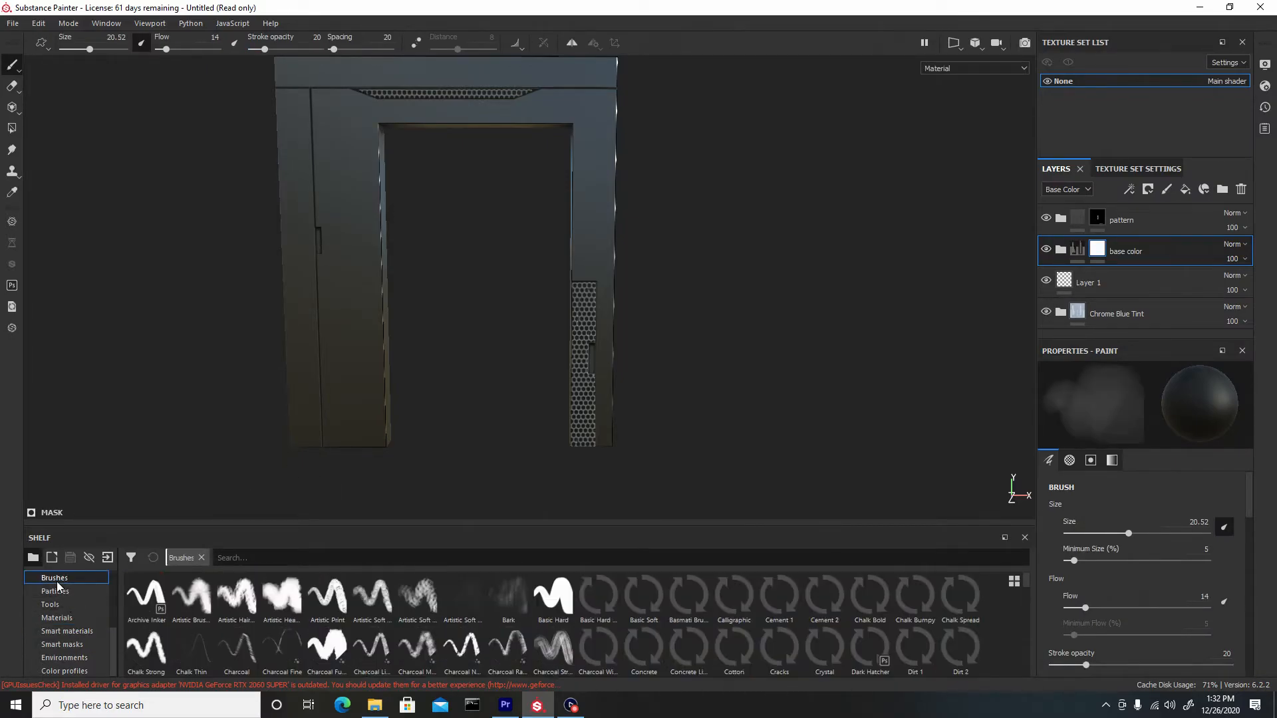
{"action": "left_click", "coordinate": [277, 594]}
Set the brush stroke opacity to 13, flow to 11, and size to about 38
{"action": "left_click_drag", "start_coordinate": [339, 180], "coordinate": [243, 119], "text": "alt"}
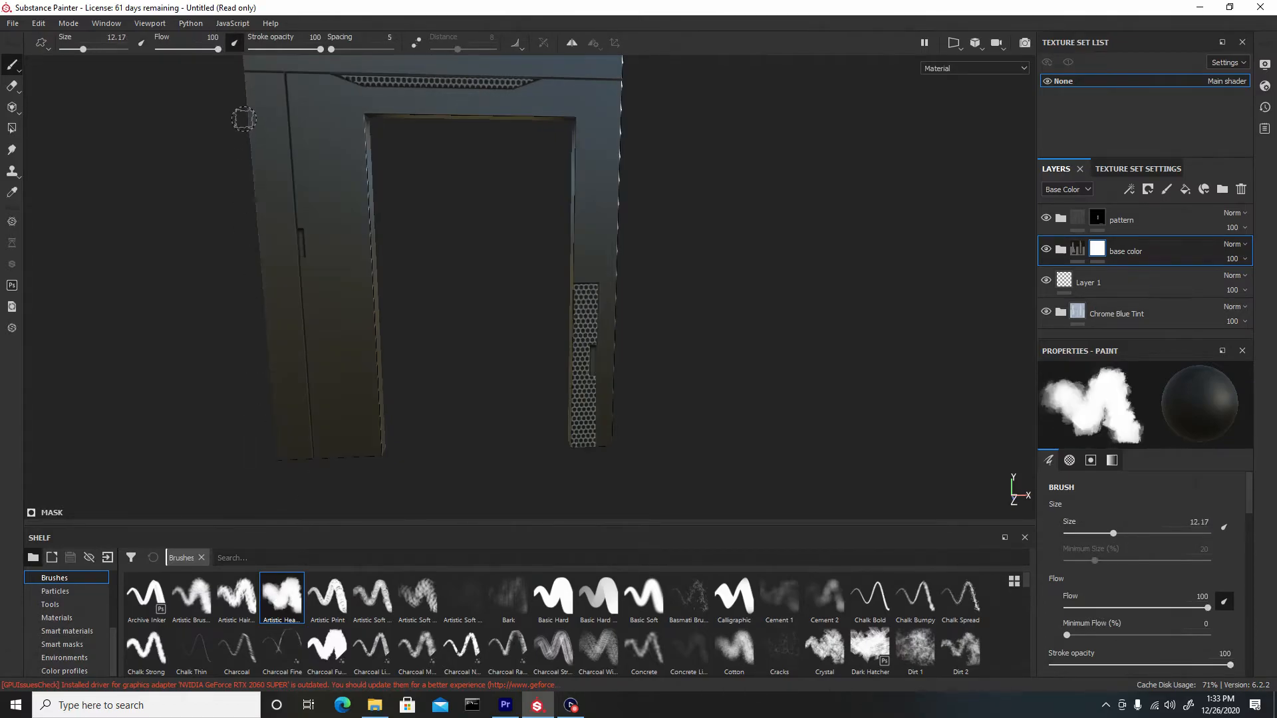
{"action": "left_click_drag", "start_coordinate": [271, 50], "coordinate": [263, 50]}
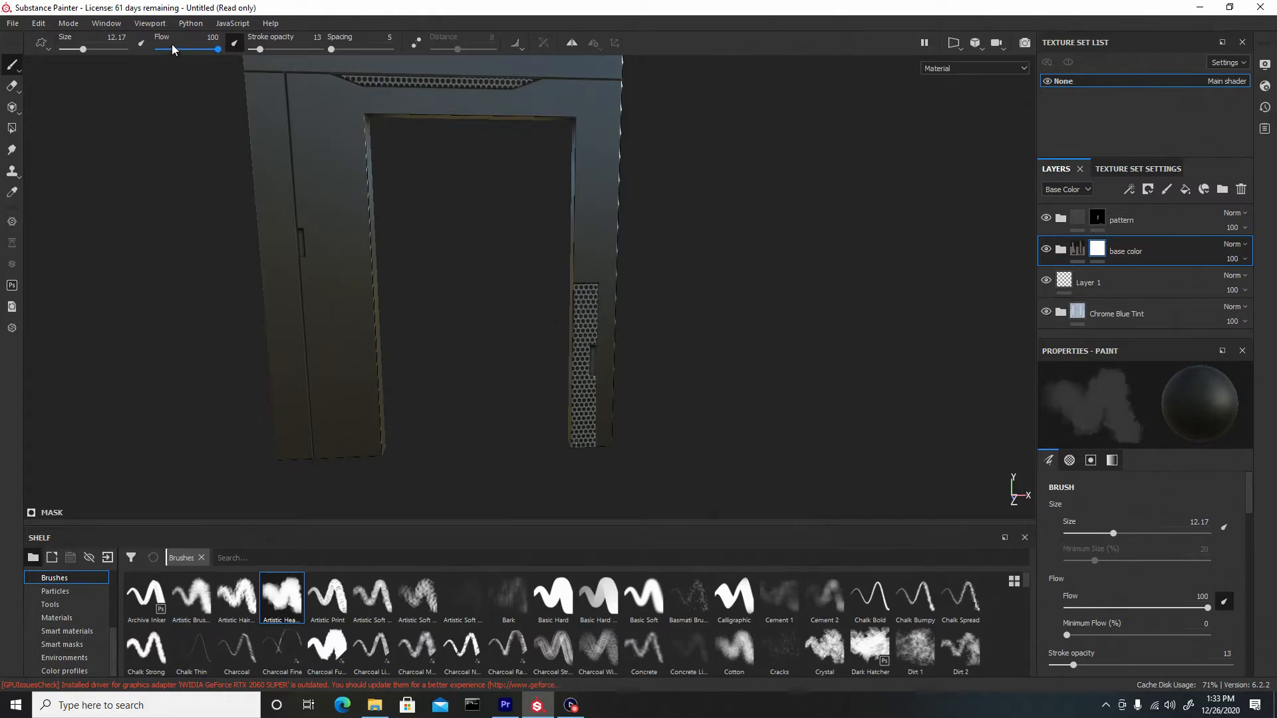
{"action": "left_click_drag", "start_coordinate": [185, 50], "coordinate": [176, 50]}
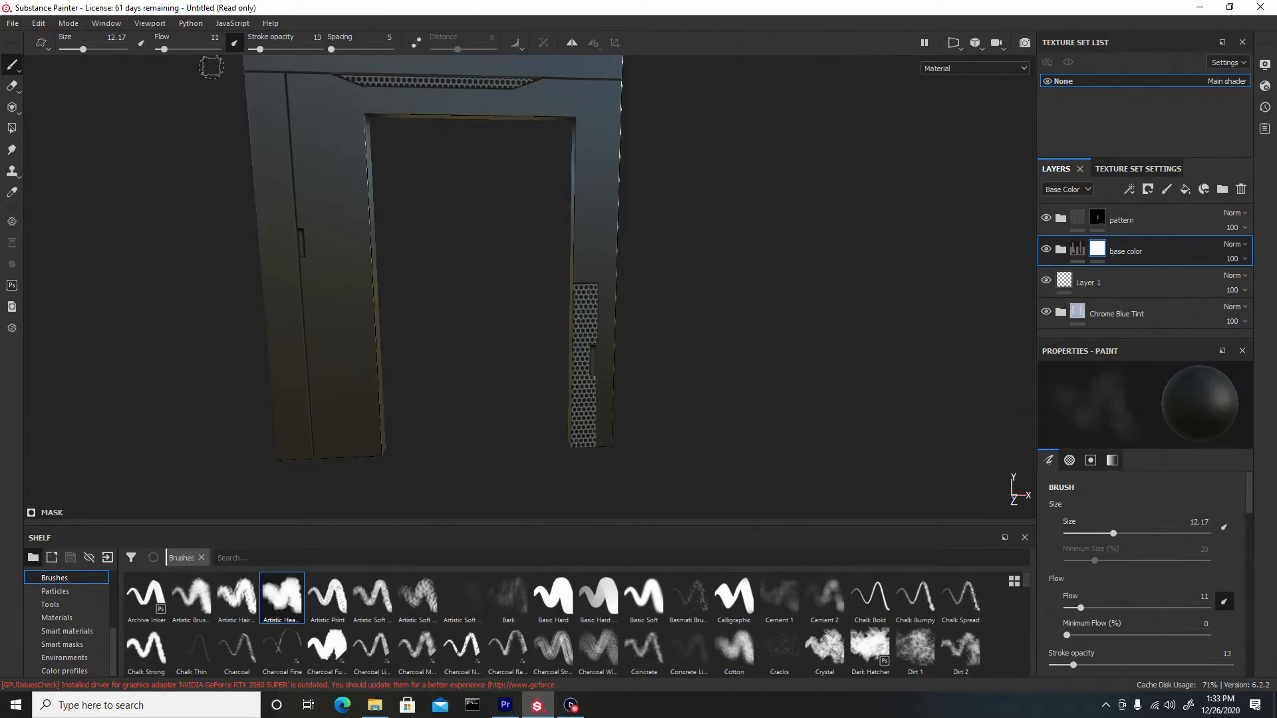
{"action": "key", "text": "bracketright"}
{"action": "key", "text": "bracketright"}
{"action": "key", "text": "bracketright"}
{"action": "key", "text": "bracketright"}
Paint blotchy strokes into the base color mask across the frame's top and front faces
{"action": "right_click_drag", "start_coordinate": [333, 112], "coordinate": [329, 112], "text": "ctrl"}
{"action": "left_click_drag", "start_coordinate": [324, 113], "coordinate": [330, 190]}
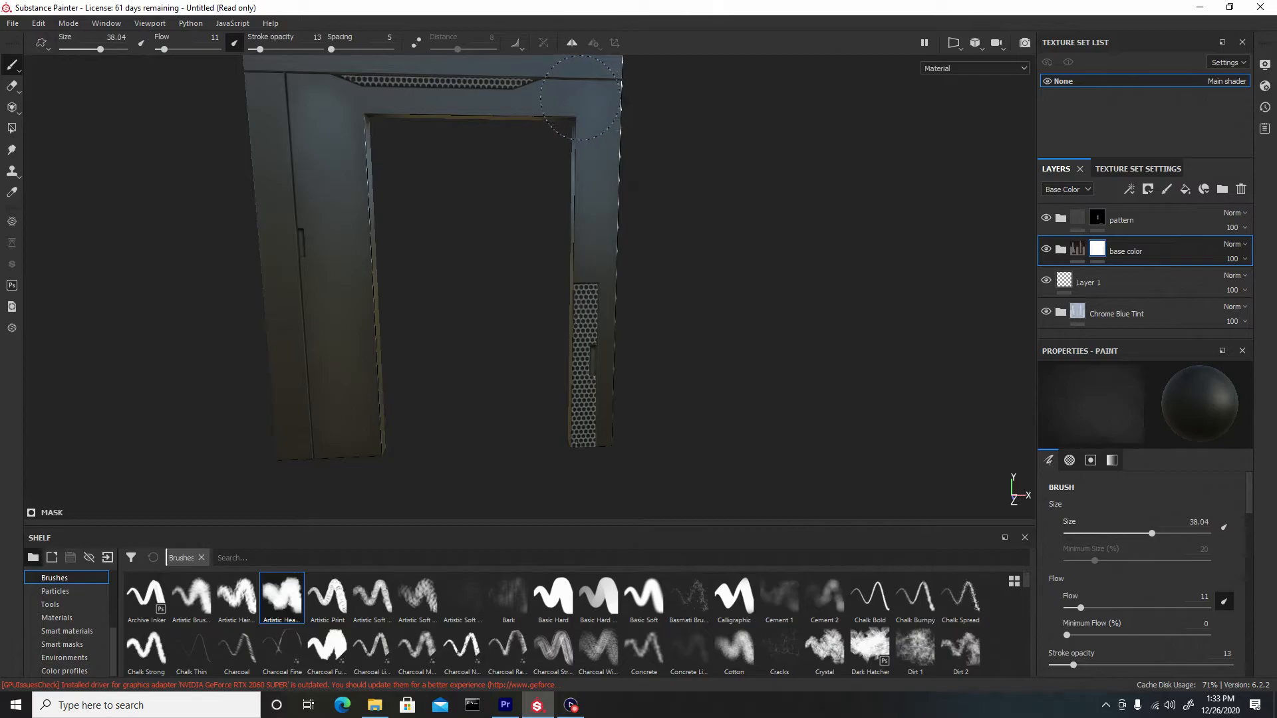
{"action": "middle_click_drag", "start_coordinate": [477, 125], "coordinate": [476, 167], "text": "alt"}
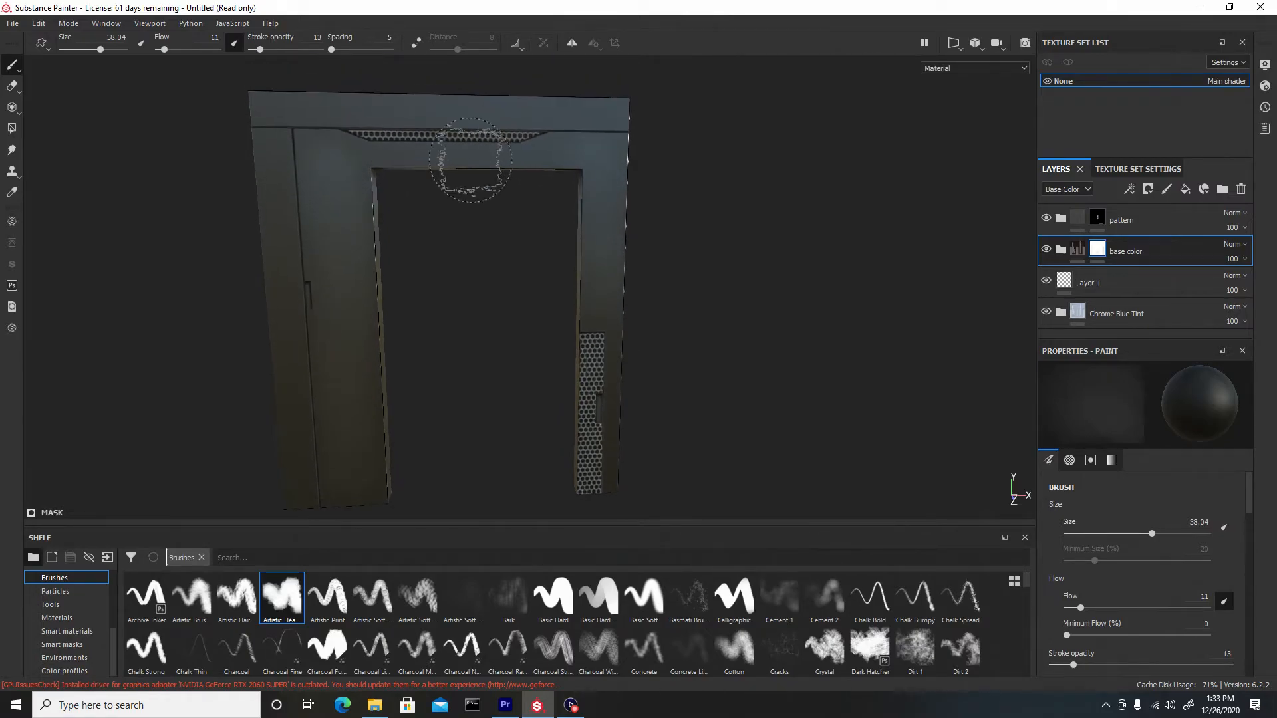
{"action": "right_click_drag", "start_coordinate": [476, 166], "coordinate": [501, 308], "text": "alt"}
{"action": "right_click_drag", "start_coordinate": [462, 193], "coordinate": [438, 193], "text": "ctrl"}
{"action": "left_click_drag", "start_coordinate": [590, 151], "coordinate": [566, 153]}
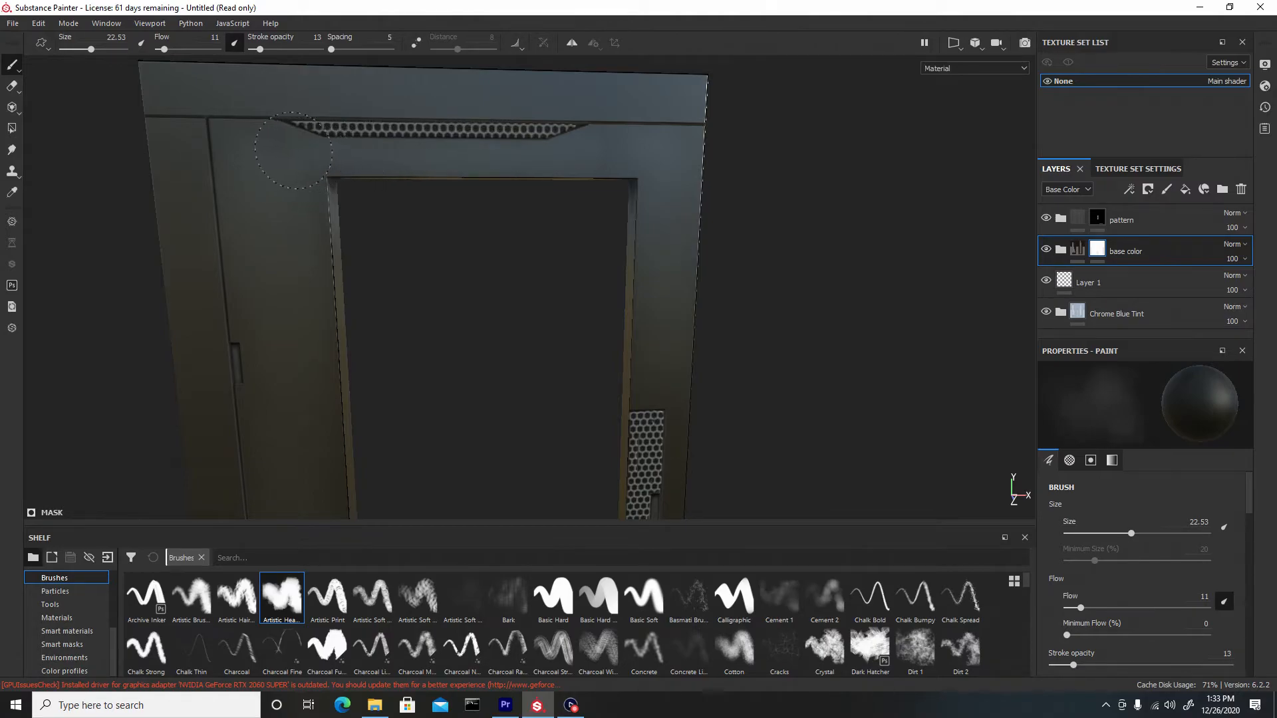
{"action": "right_click_drag", "start_coordinate": [419, 360], "coordinate": [146, 187], "text": "alt"}
{"action": "middle_click_drag", "start_coordinate": [246, 277], "coordinate": [296, 196], "text": "alt"}
{"action": "mouse_move", "coordinate": [320, 130]}
{"action": "left_mouse_down", "text": "alt"}
{"action": "mouse_move", "coordinate": [333, 228]}
{"action": "mouse_move", "coordinate": [356, 151]}
{"action": "mouse_move", "coordinate": [373, 260]}
{"action": "left_mouse_up", "text": "alt"}
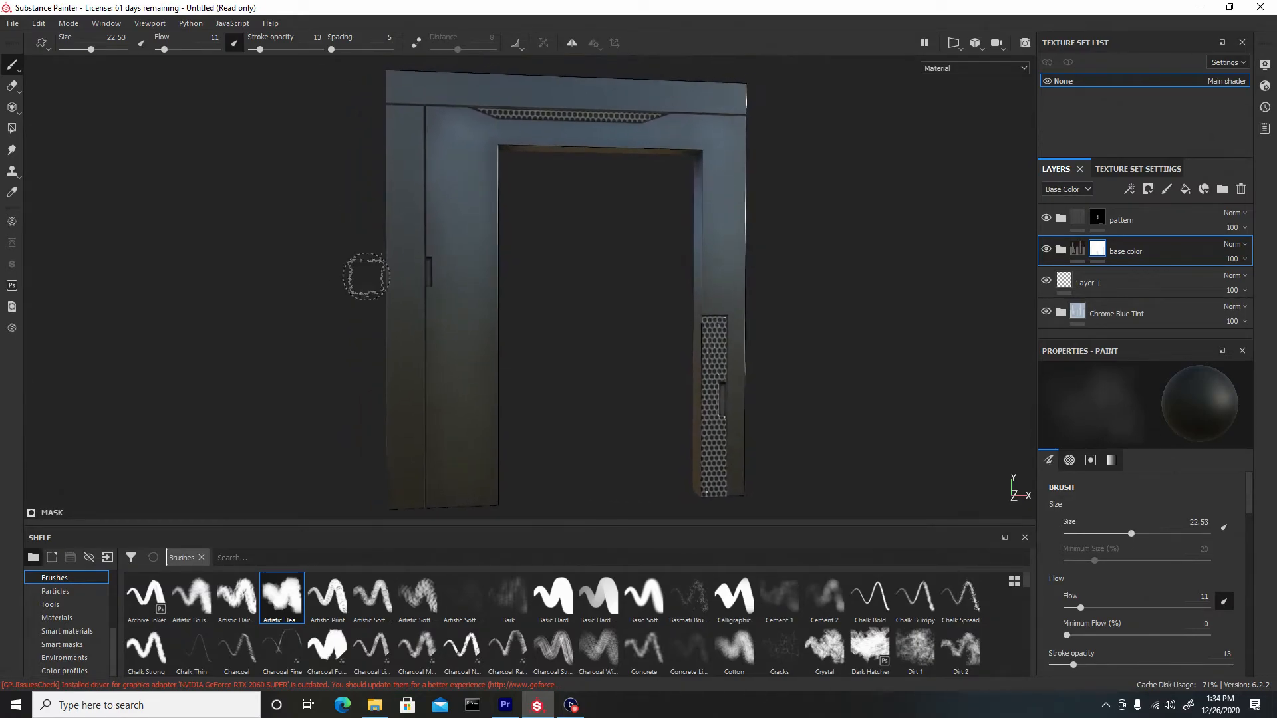
{"action": "key", "text": "bracketright"}
{"action": "left_click", "coordinate": [403, 129]}
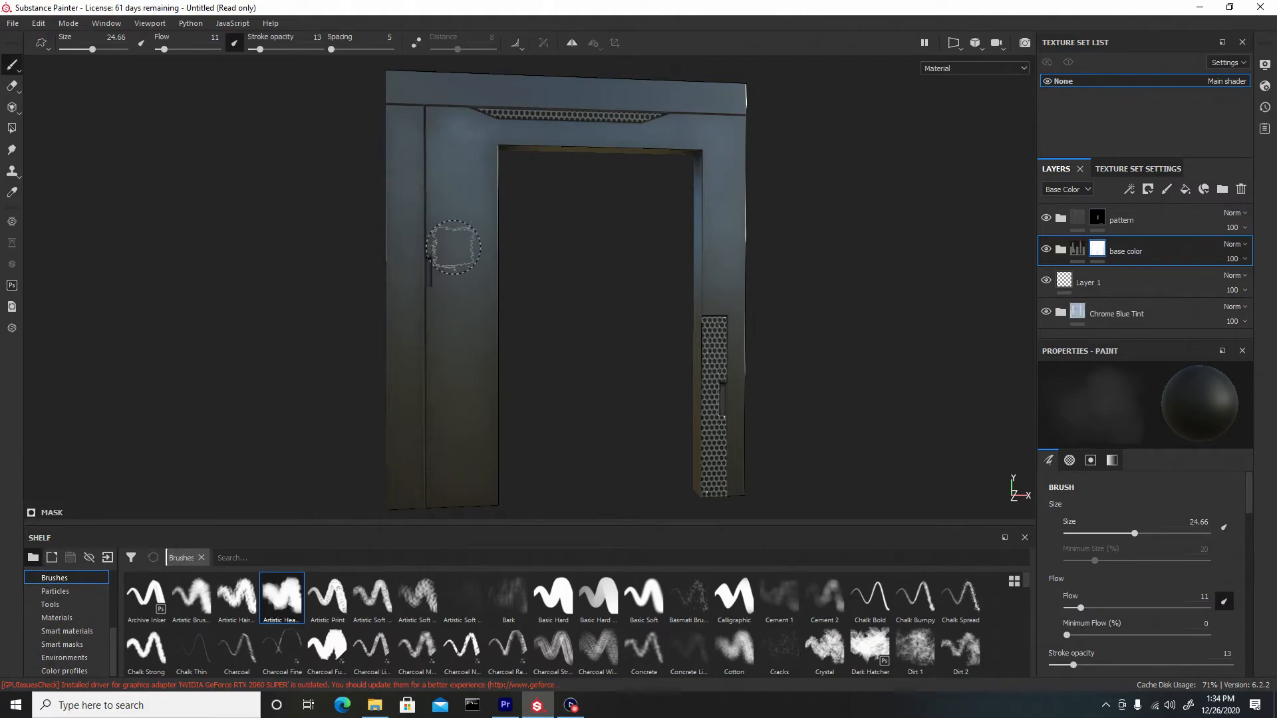
Paint further blotchy strokes into the base color mask around the frame's top and side edges
{"action": "middle_click_drag", "start_coordinate": [451, 246], "coordinate": [399, 324], "text": "alt"}
{"action": "left_click", "coordinate": [346, 203]}
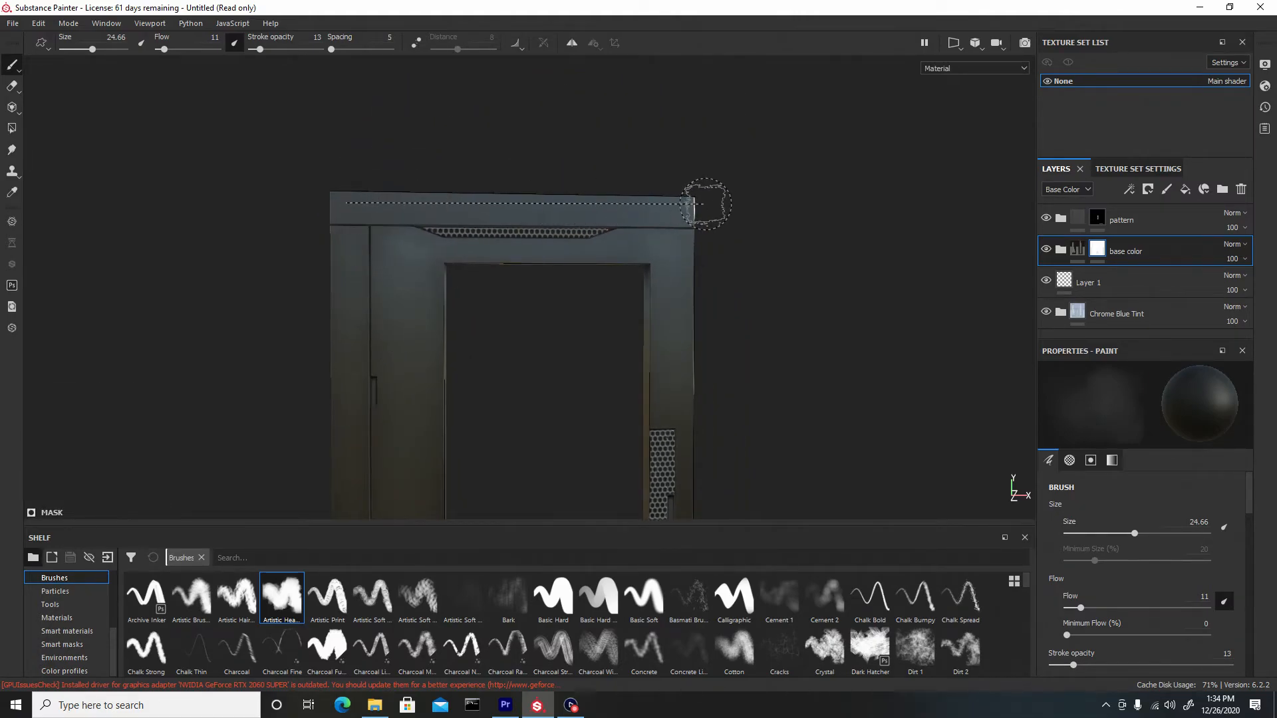
{"action": "left_click", "coordinate": [695, 206], "text": "shift"}
{"action": "middle_click_drag", "start_coordinate": [754, 355], "coordinate": [653, 210], "text": "alt"}
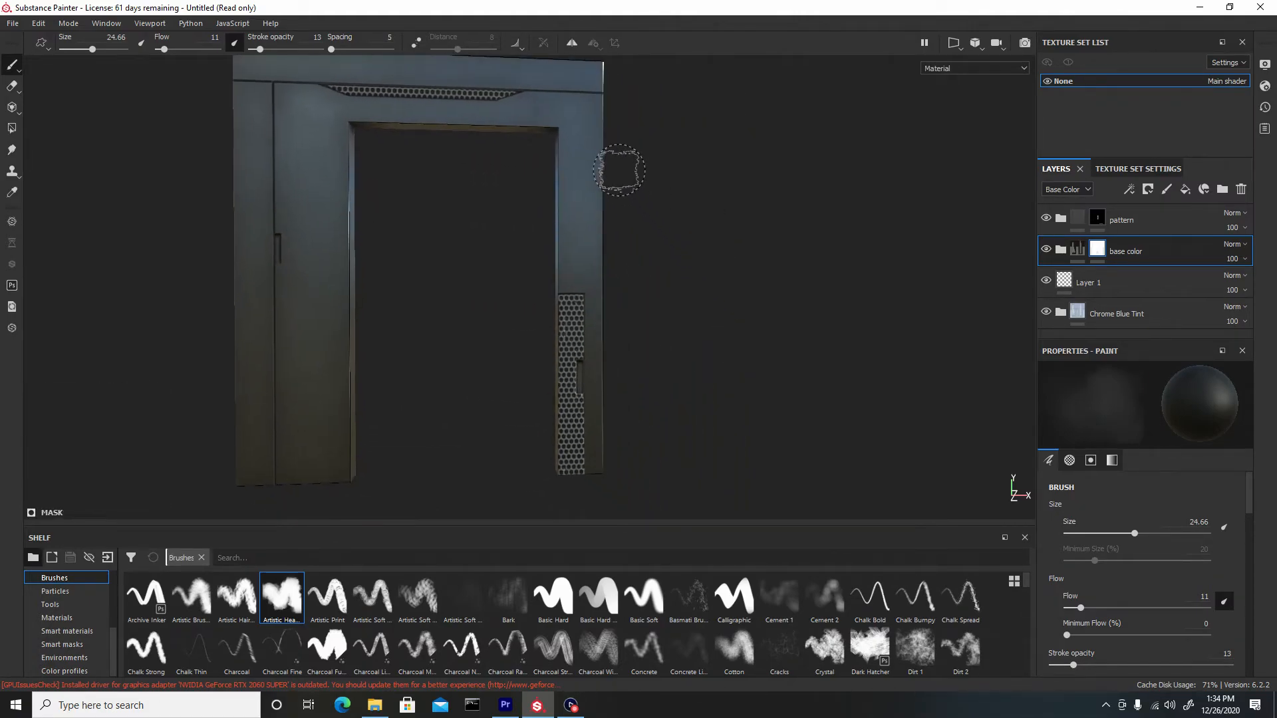
{"action": "middle_click_drag", "start_coordinate": [645, 295], "coordinate": [615, 239], "text": "alt"}
{"action": "mouse_move", "coordinate": [615, 239]}
{"action": "left_mouse_down", "text": "alt"}
{"action": "mouse_move", "coordinate": [550, 234]}
{"action": "mouse_move", "coordinate": [549, 251]}
{"action": "mouse_move", "coordinate": [456, 277]}
{"action": "mouse_move", "coordinate": [373, 194]}
{"action": "mouse_move", "coordinate": [450, 308]}
{"action": "mouse_move", "coordinate": [397, 267]}
{"action": "mouse_move", "coordinate": [405, 206]}
{"action": "mouse_move", "coordinate": [373, 163]}
{"action": "left_mouse_up", "text": "alt"}
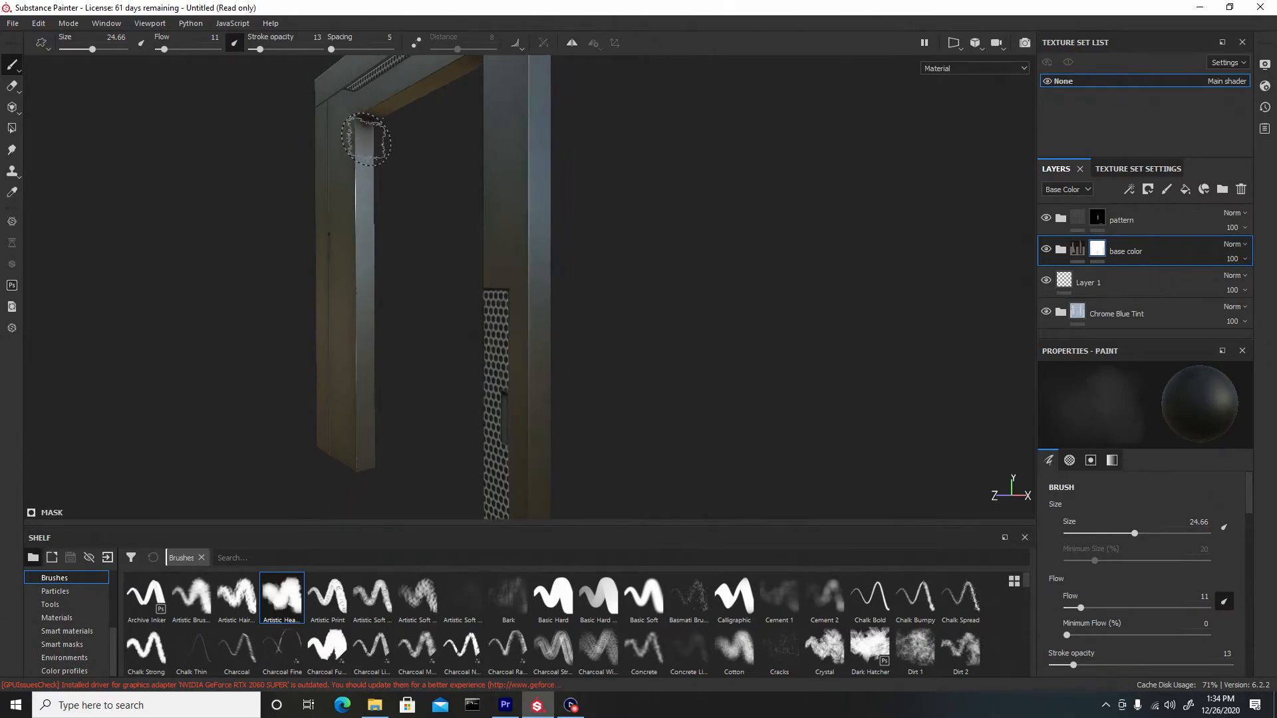
Reduce the brush size to about 10.67 and paint thin straight strokes along the frame's inner and outer edges
{"action": "right_click_drag", "start_coordinate": [369, 166], "coordinate": [357, 165], "text": "ctrl"}
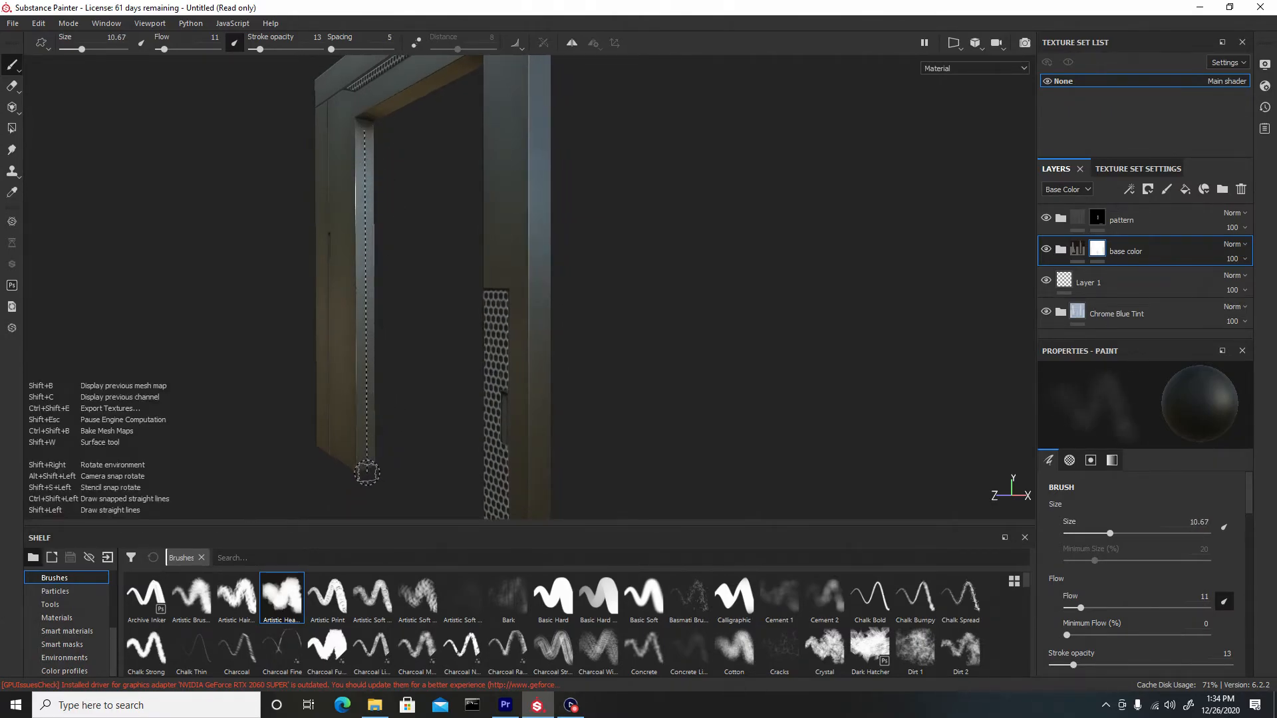
{"action": "mouse_move", "coordinate": [386, 283]}
{"action": "left_mouse_down", "text": "alt"}
{"action": "mouse_move", "coordinate": [567, 177]}
{"action": "mouse_move", "coordinate": [419, 143]}
{"action": "left_mouse_up", "text": "alt"}
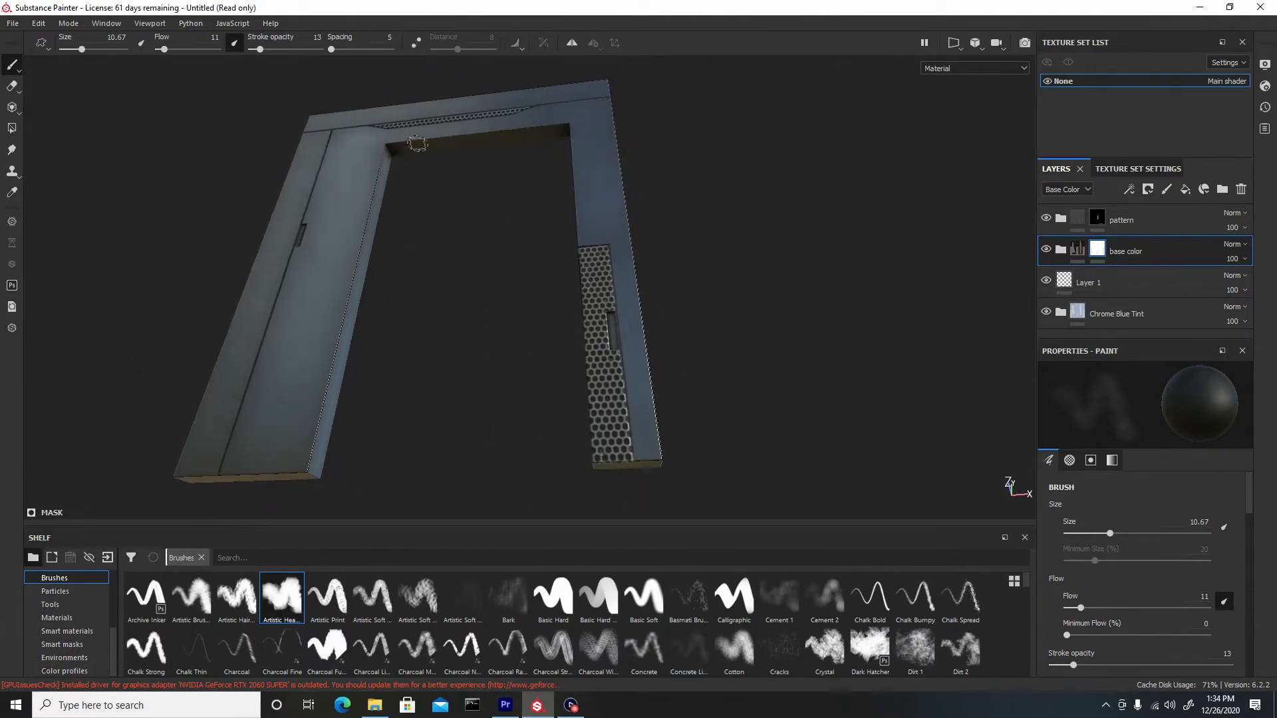
{"action": "mouse_move", "coordinate": [536, 162]}
{"action": "left_mouse_down", "text": "alt"}
{"action": "mouse_move", "coordinate": [745, 262]}
{"action": "mouse_move", "coordinate": [546, 237]}
{"action": "left_mouse_up", "text": "alt"}
{"action": "scroll", "coordinate": [471, 224], "scroll_direction": "up", "scroll_amount": 3}
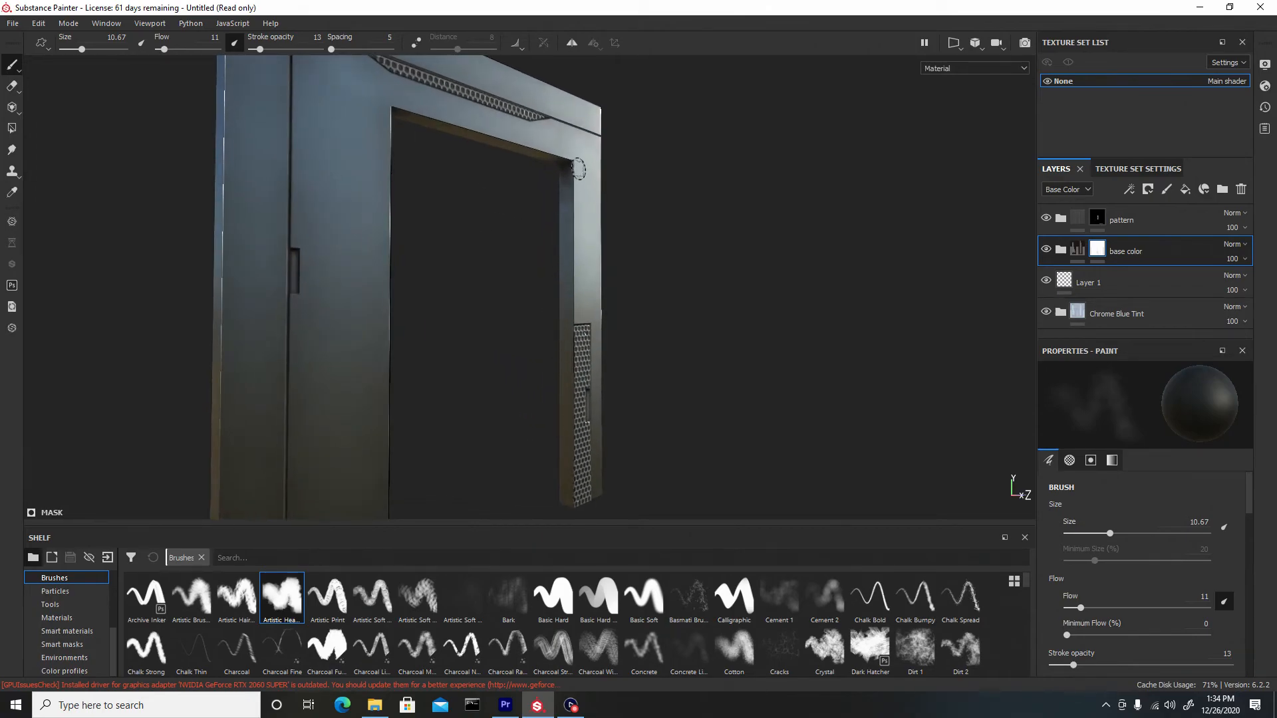
{"action": "left_click", "coordinate": [567, 489], "text": "shift"}
{"action": "left_click_drag", "start_coordinate": [729, 379], "coordinate": [359, 390], "text": "alt"}
{"action": "right_click_drag", "start_coordinate": [359, 389], "coordinate": [51, 159], "text": "alt"}
{"action": "left_click_drag", "start_coordinate": [562, 241], "coordinate": [493, 242], "text": "alt"}
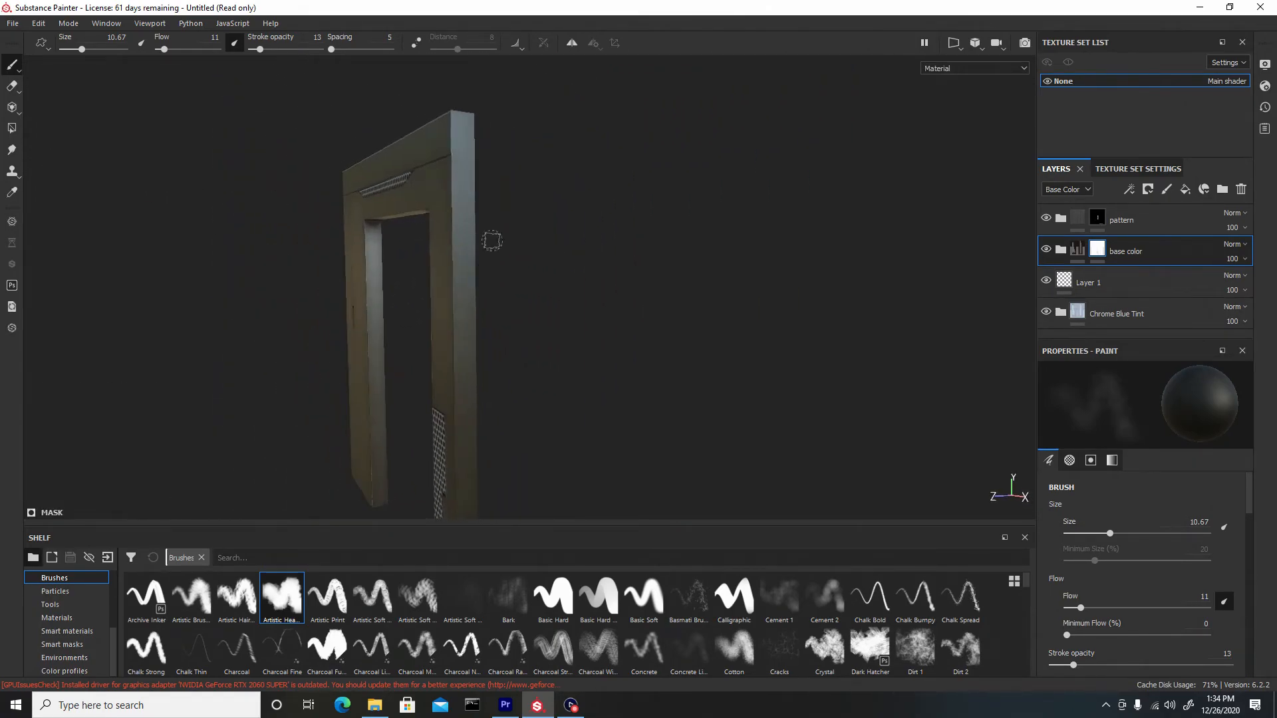
{"action": "mouse_move", "coordinate": [561, 293]}
{"action": "left_mouse_down", "text": "alt"}
{"action": "mouse_move", "coordinate": [541, 194]}
{"action": "mouse_move", "coordinate": [481, 189]}
{"action": "mouse_move", "coordinate": [411, 125]}
{"action": "left_mouse_up", "text": "alt"}
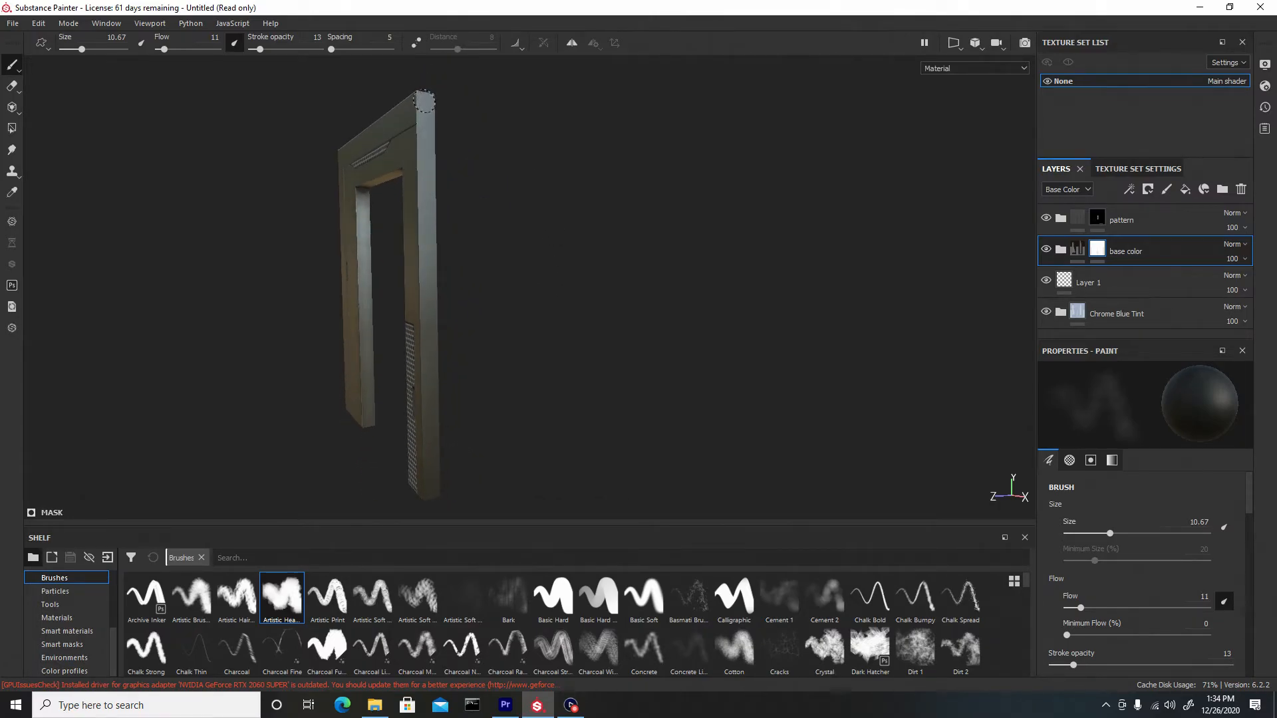
Shrink the brush to about 8.21 and paint a straight stroke along the frame's left edge
{"action": "key", "text": "bracketleft"}
{"action": "left_click", "coordinate": [431, 496], "text": "shift"}
{"action": "left_click_drag", "start_coordinate": [295, 414], "coordinate": [441, 220], "text": "alt"}
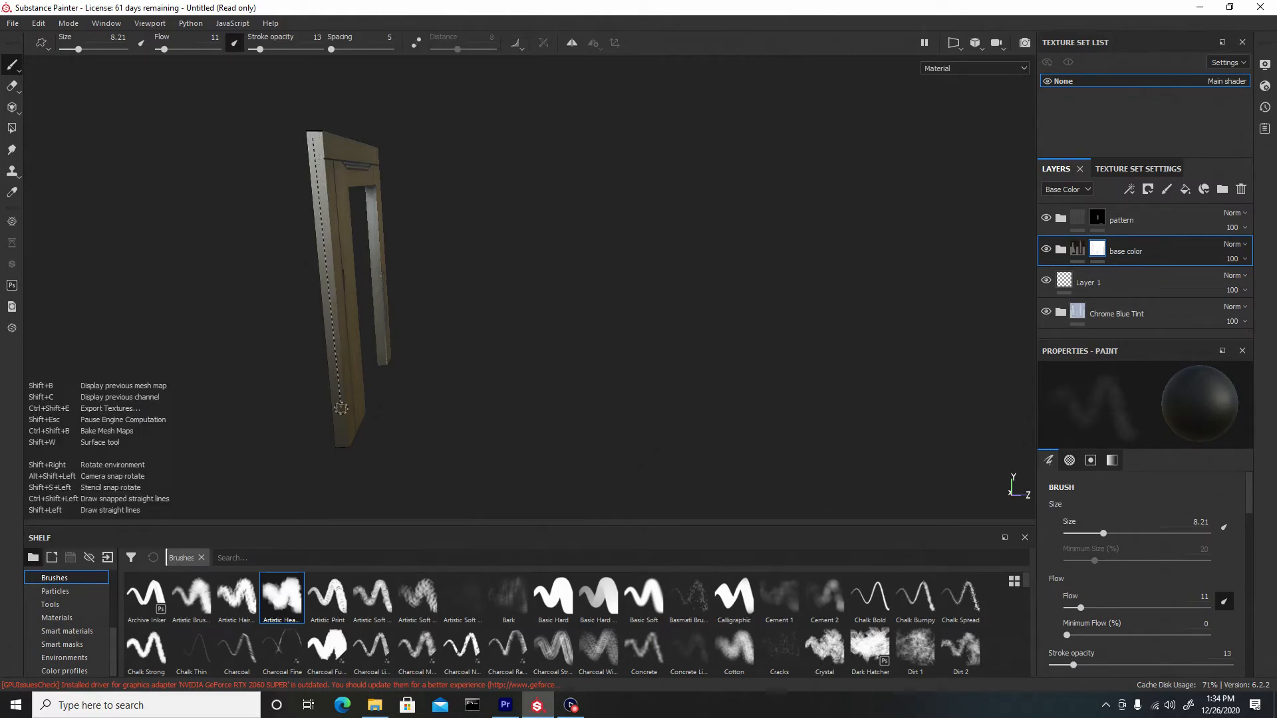
{"action": "mouse_move", "coordinate": [337, 442]}
{"action": "left_mouse_down", "text": "alt"}
{"action": "mouse_move", "coordinate": [276, 363]}
{"action": "mouse_move", "coordinate": [681, 358]}
{"action": "left_mouse_up", "text": "alt"}
Enlarge the brush to about 45.81 and paint broad mask strokes across the frame's front and lower faces
{"action": "key", "text": "bracketright"}
{"action": "key", "text": "bracketright"}
{"action": "key", "text": "bracketright"}
{"action": "key", "text": "bracketright"}
{"action": "key", "text": "bracketright"}
{"action": "key", "text": "bracketright"}
{"action": "key", "text": "bracketright"}
{"action": "key", "text": "bracketright"}
{"action": "key", "text": "bracketright"}
{"action": "key", "text": "bracketright"}
{"action": "key", "text": "bracketright"}
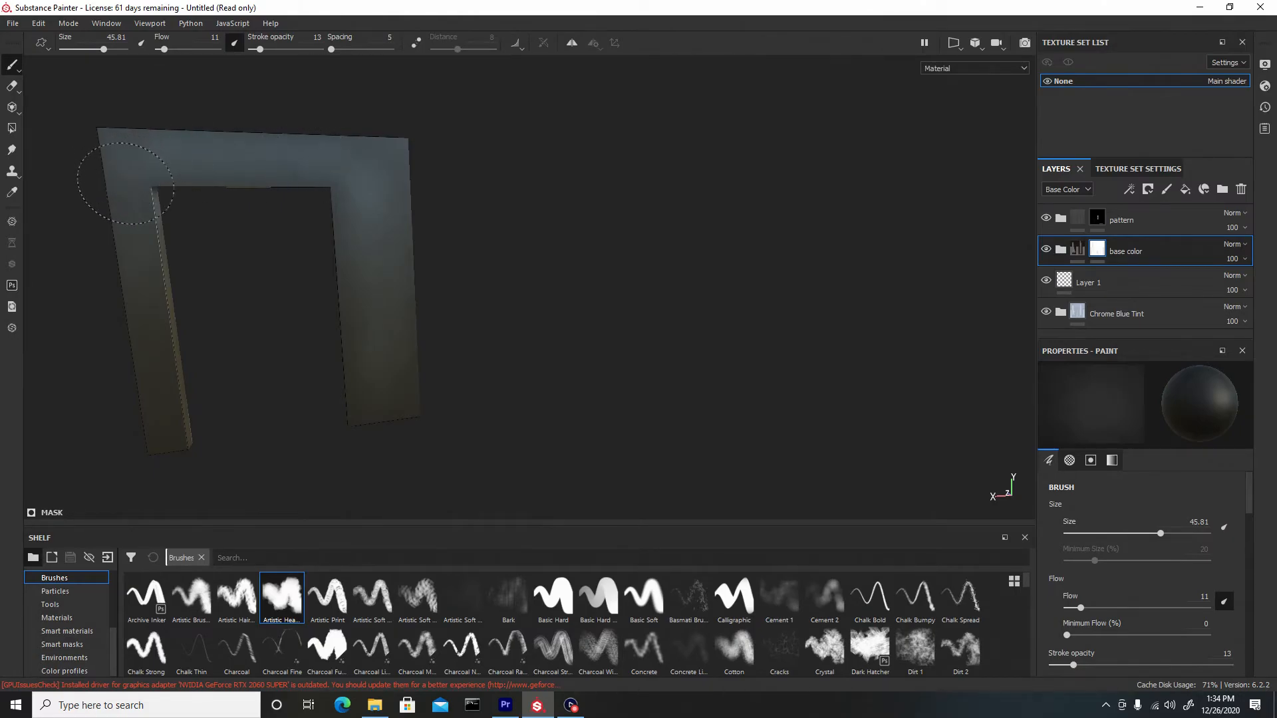
{"action": "left_click_drag", "start_coordinate": [262, 422], "coordinate": [482, 303], "text": "alt"}
{"action": "right_click_drag", "start_coordinate": [485, 302], "coordinate": [558, 407], "text": "alt"}
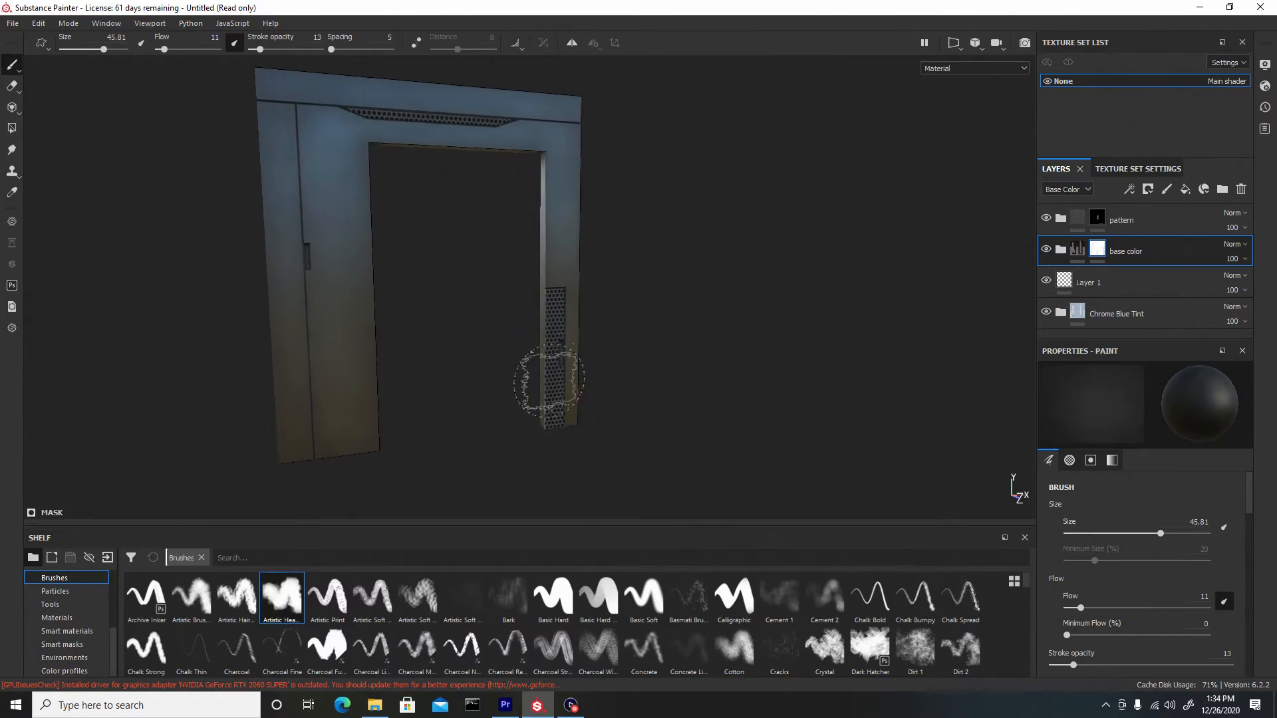
{"action": "middle_click_drag", "start_coordinate": [534, 358], "coordinate": [579, 391], "text": "alt"}
{"action": "mouse_move", "coordinate": [664, 279]}
{"action": "left_mouse_down", "text": "alt"}
{"action": "mouse_move", "coordinate": [735, 299]}
{"action": "mouse_move", "coordinate": [689, 302]}
{"action": "mouse_move", "coordinate": [594, 233]}
{"action": "left_mouse_up", "text": "alt"}
{"action": "mouse_move", "coordinate": [285, 85]}
{"action": "left_mouse_down", "text": "alt"}
{"action": "mouse_move", "coordinate": [450, 200]}
{"action": "mouse_move", "coordinate": [356, 171]}
{"action": "mouse_move", "coordinate": [412, 194]}
{"action": "left_mouse_up", "text": "alt"}
Open the Export Textures dialog
{"action": "left_click", "coordinate": [12, 24]}
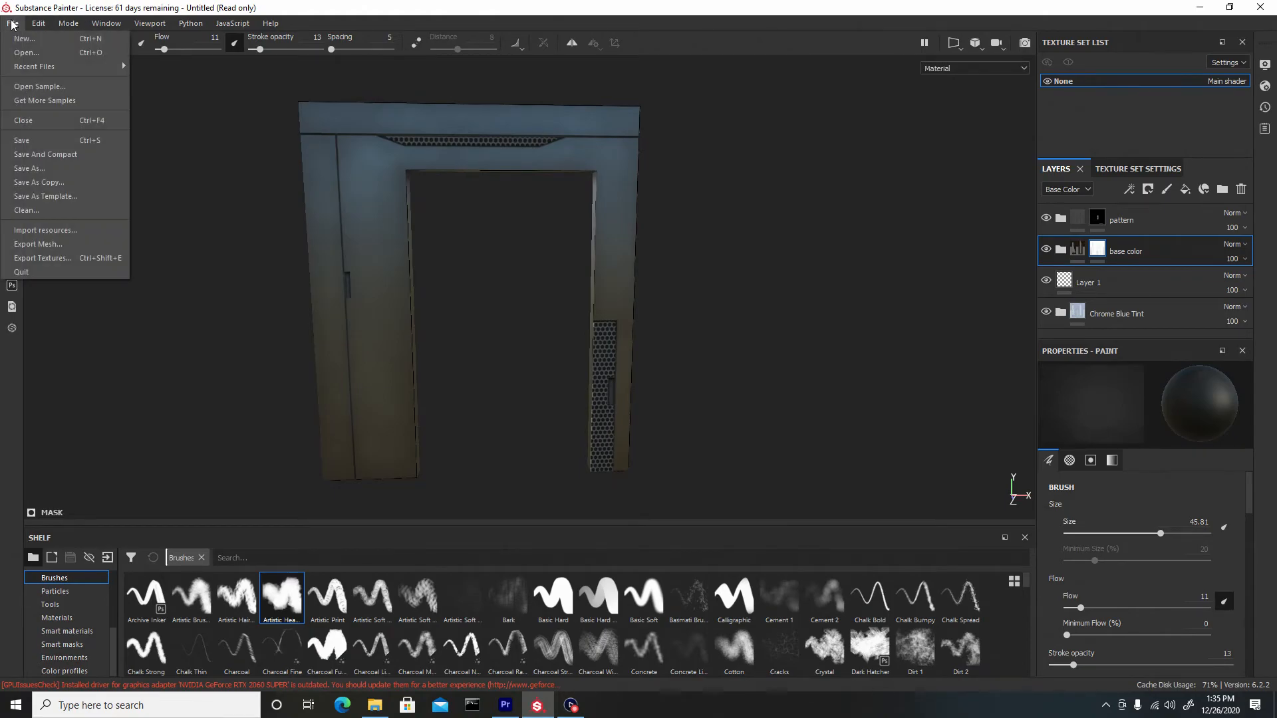
{"action": "left_click", "coordinate": [61, 258]}
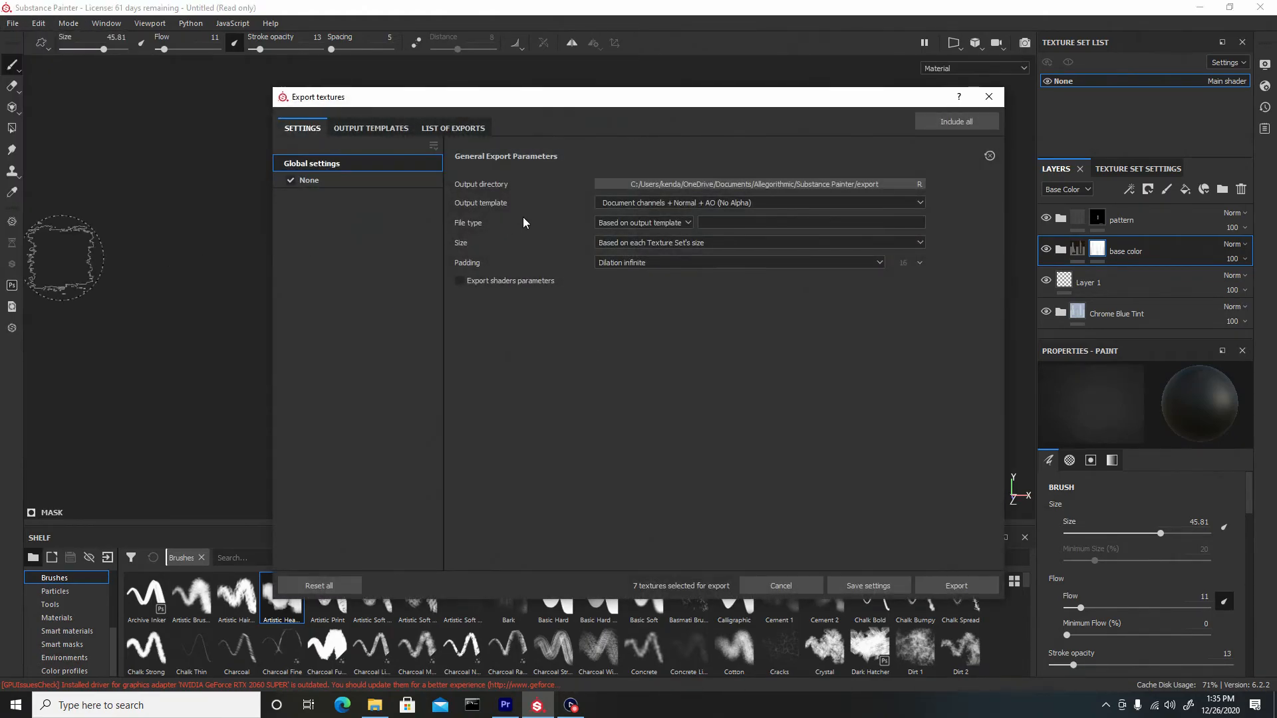
Set the output directory to a new folder named doorframe_textures inside the Low Poly folder
{"action": "left_click", "coordinate": [677, 184]}
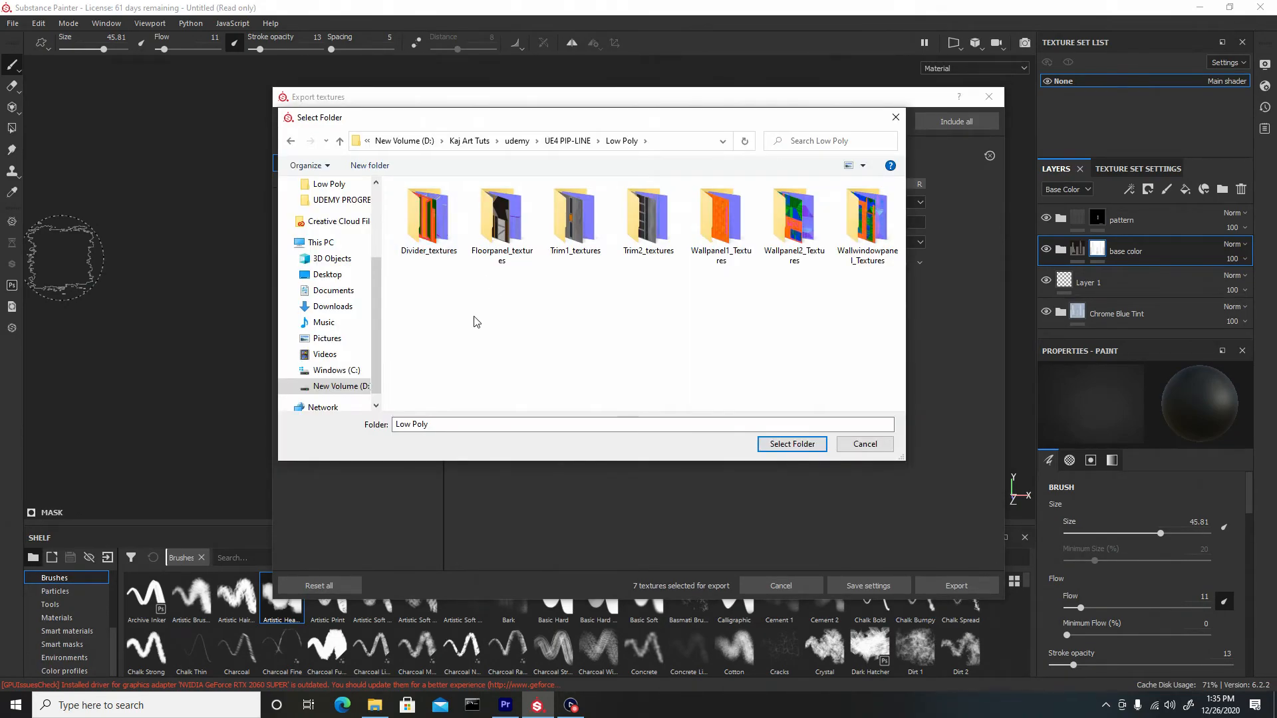
{"action": "key", "text": "ctrl+shift+n"}
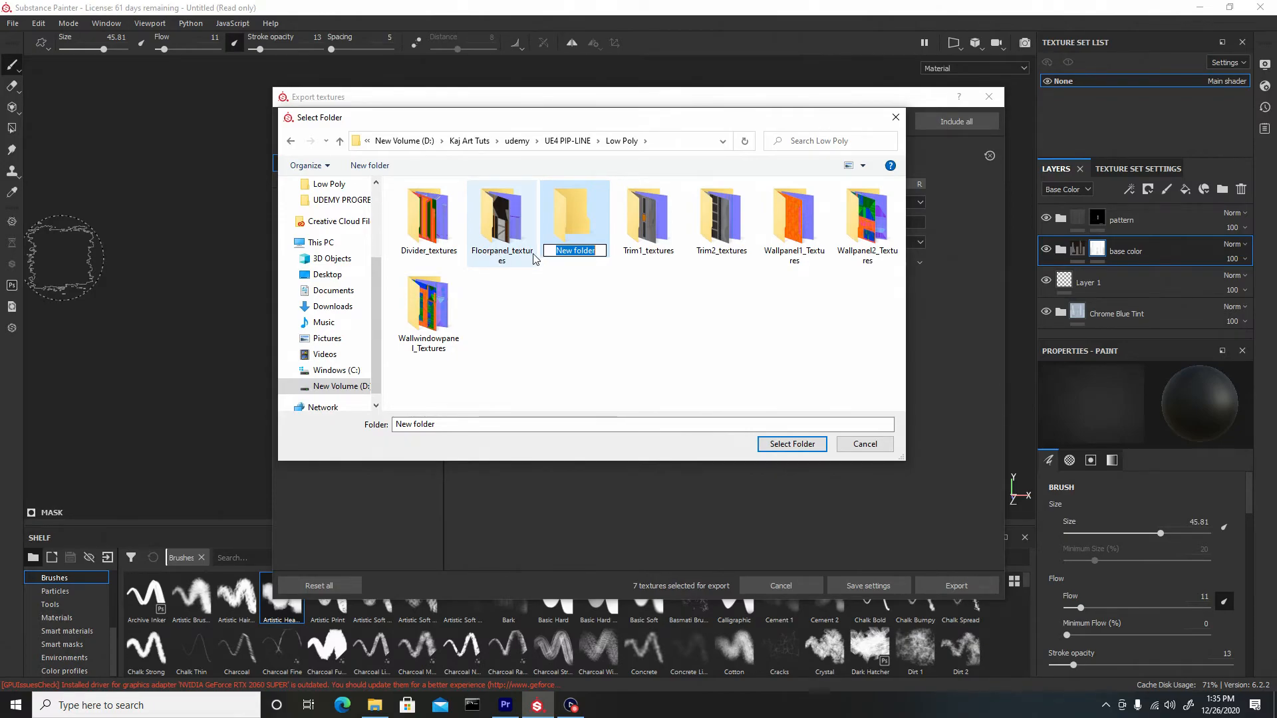
{"action": "type", "text": "doorframe_textures"}
{"action": "key", "text": "Return"}
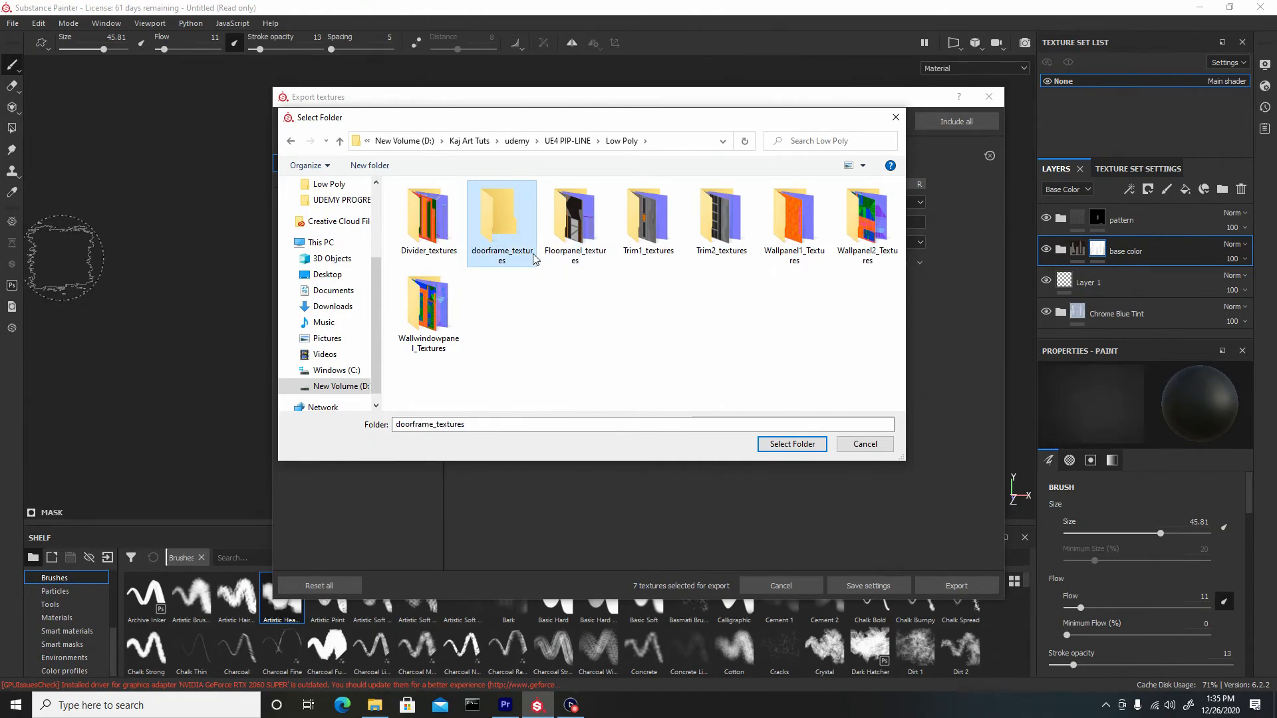
{"action": "double_click", "coordinate": [496, 214]}
{"action": "left_click", "coordinate": [788, 444]}
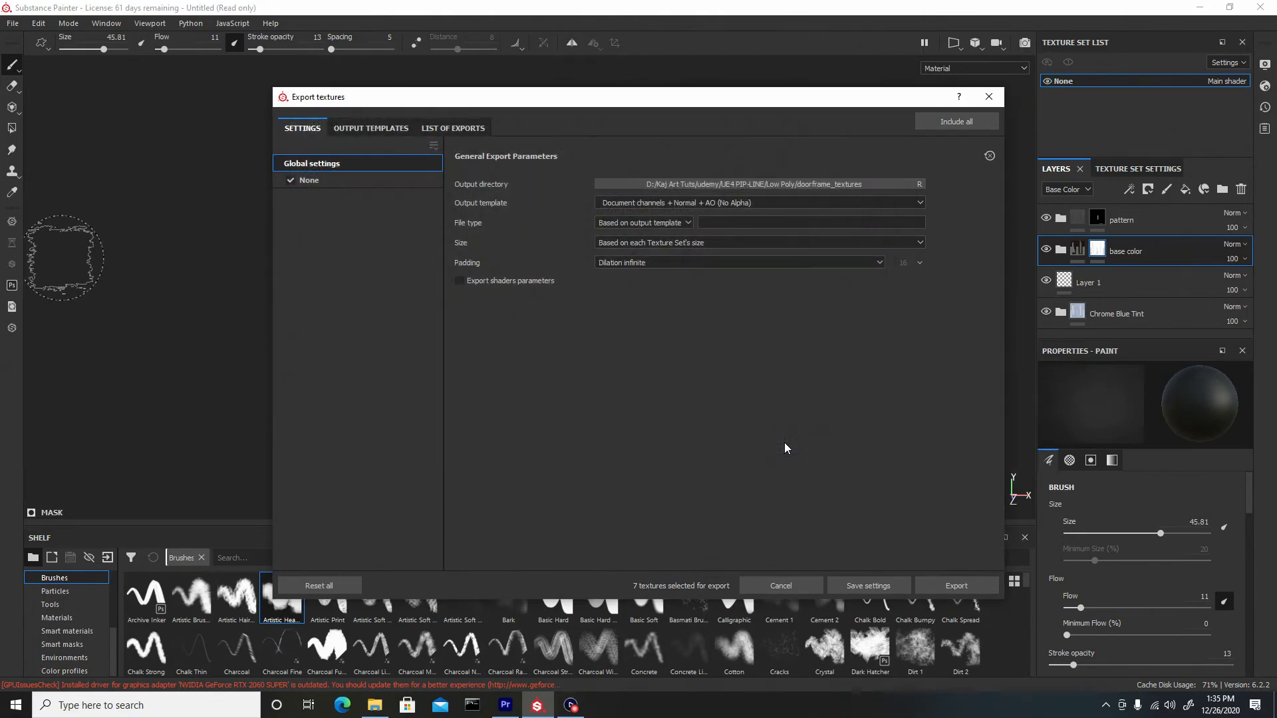
Set the output template to Unreal Engine 4 (Packed)
{"action": "left_click", "coordinate": [632, 202]}
{"action": "scroll", "coordinate": [659, 243], "scroll_direction": "down", "scroll_amount": 5}
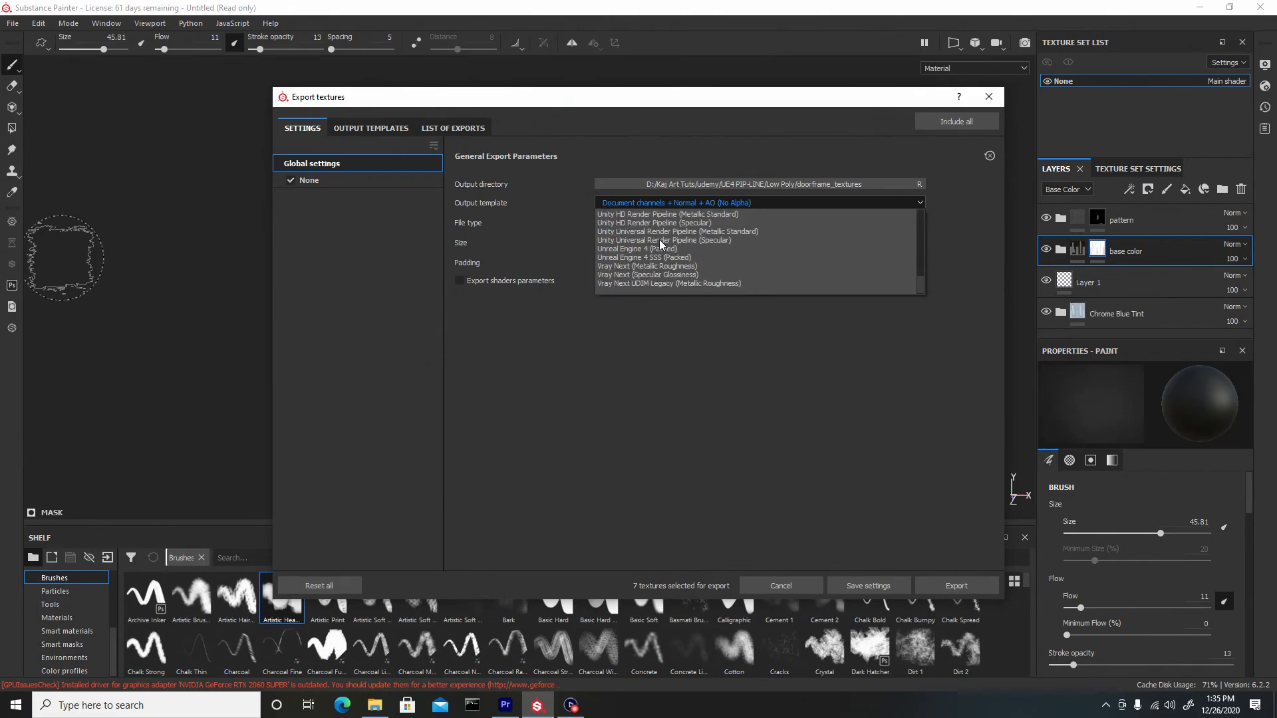
{"action": "left_click", "coordinate": [640, 248]}
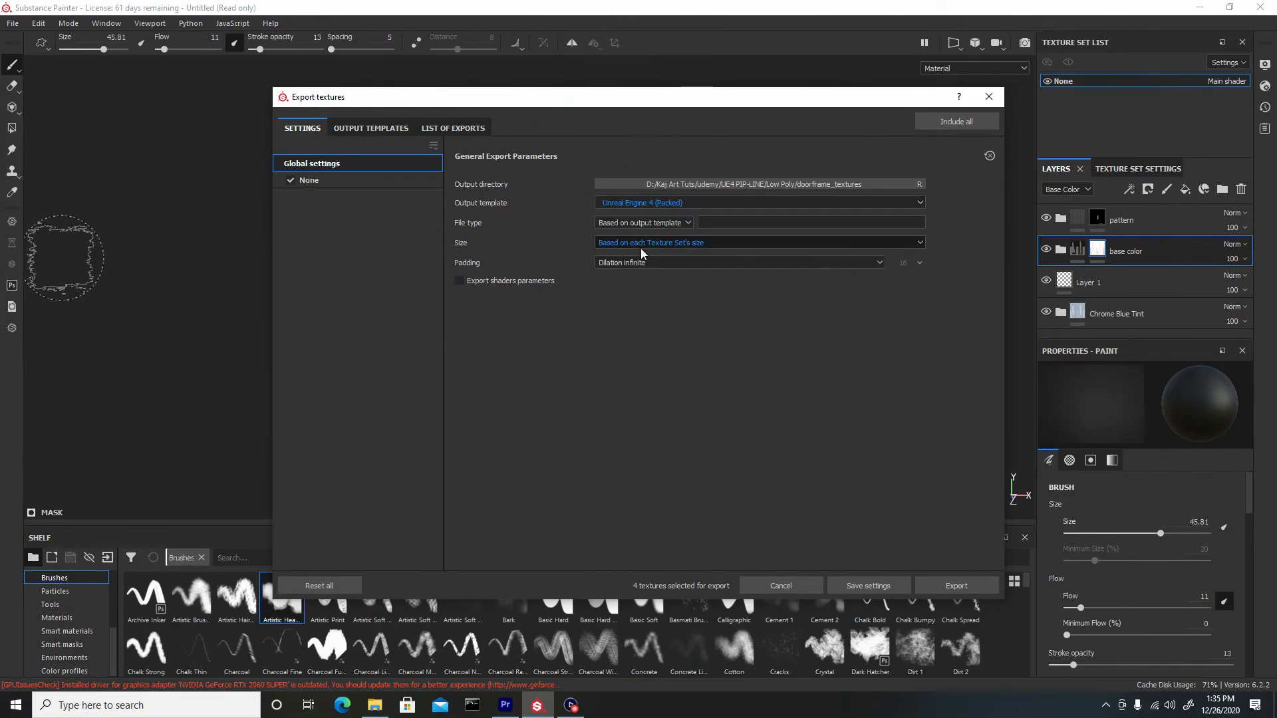
Set the export size to 4096 and export the textures
{"action": "left_click", "coordinate": [629, 244]}
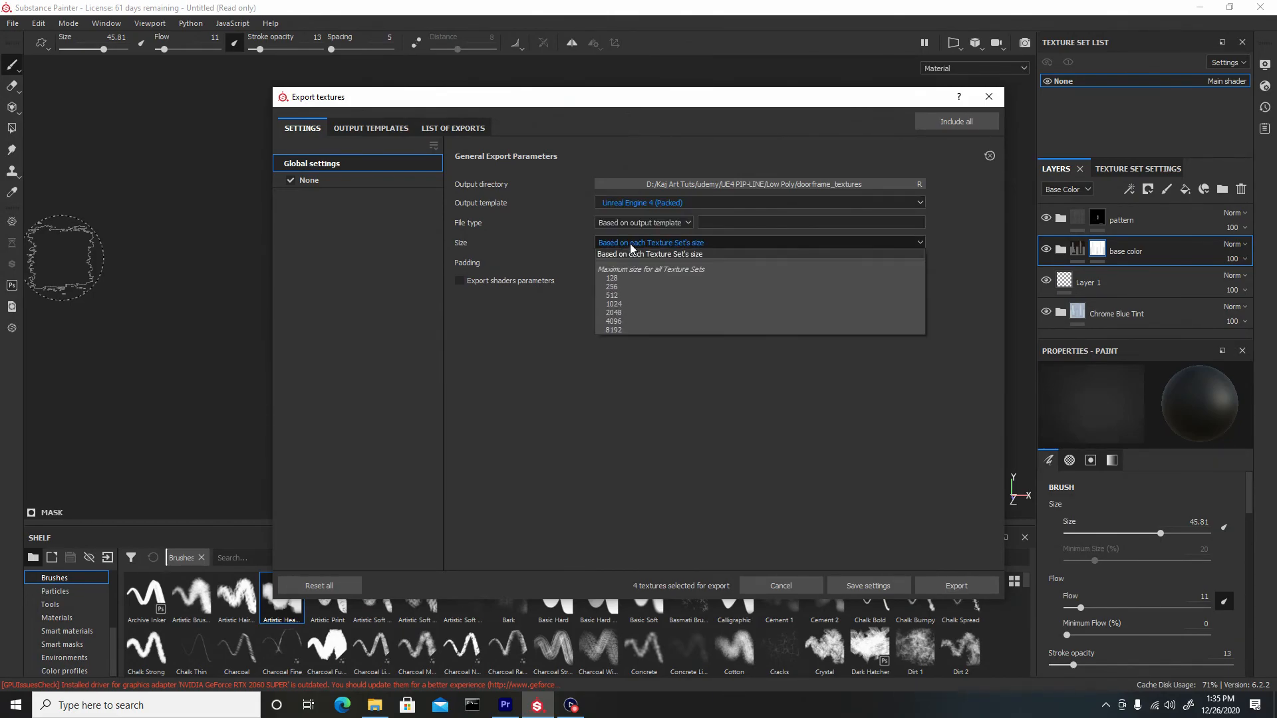
{"action": "left_click", "coordinate": [627, 321]}
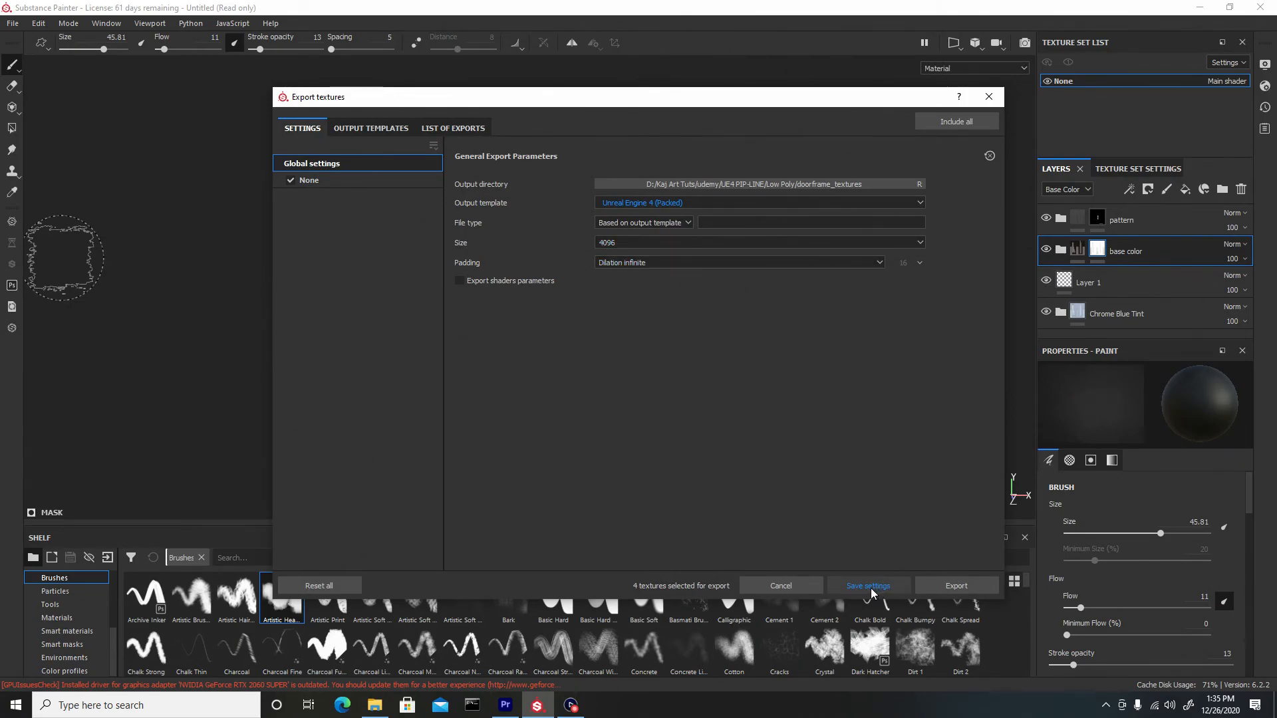
{"action": "left_click", "coordinate": [965, 586]}
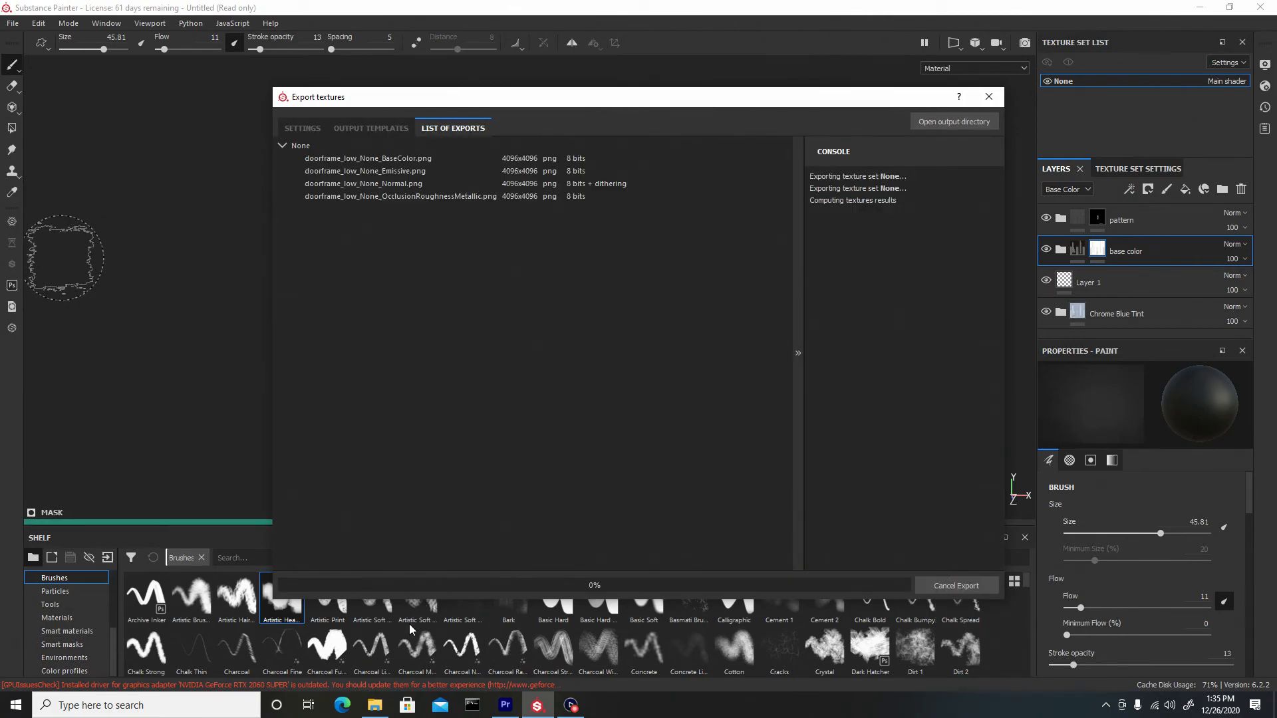
Switch to File Explorer and delete the doorframe_low mesh and material files from the Low Poly folder
{"action": "left_click", "coordinate": [375, 706]}
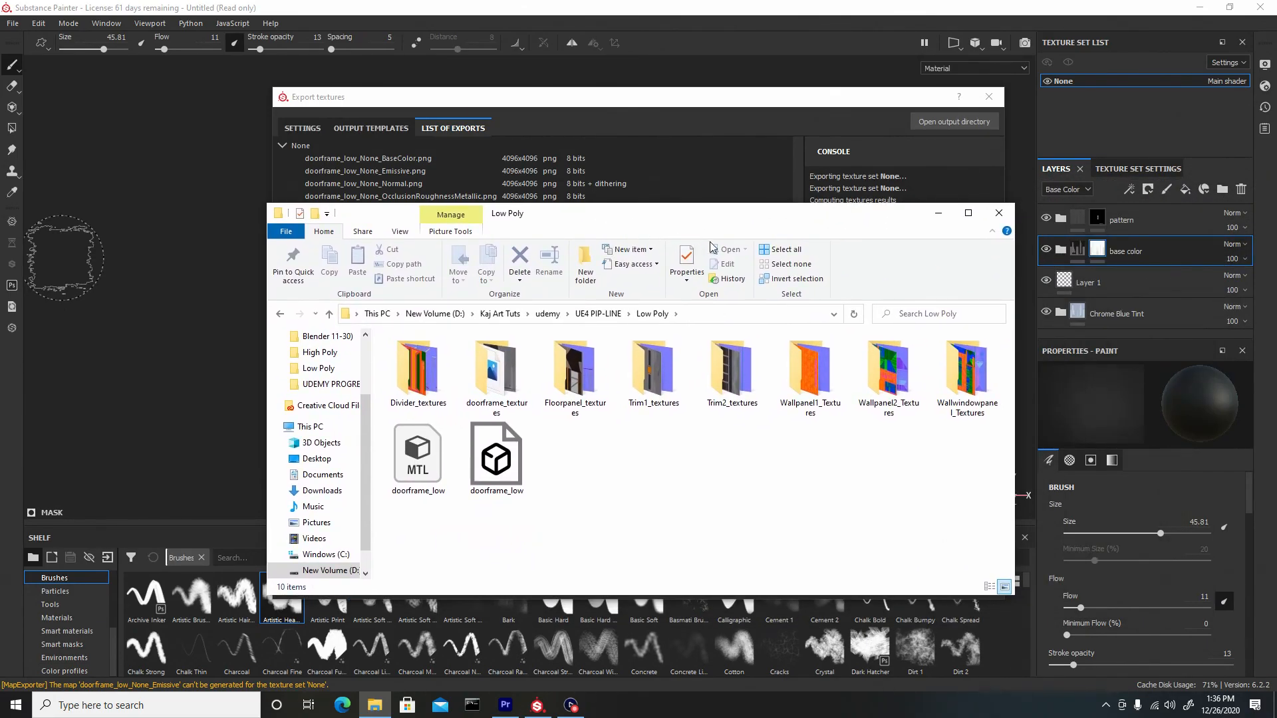
{"action": "left_click_drag", "start_coordinate": [497, 459], "coordinate": [493, 377]}
{"action": "left_click_drag", "start_coordinate": [472, 458], "coordinate": [410, 520]}
{"action": "key", "text": "Delete"}
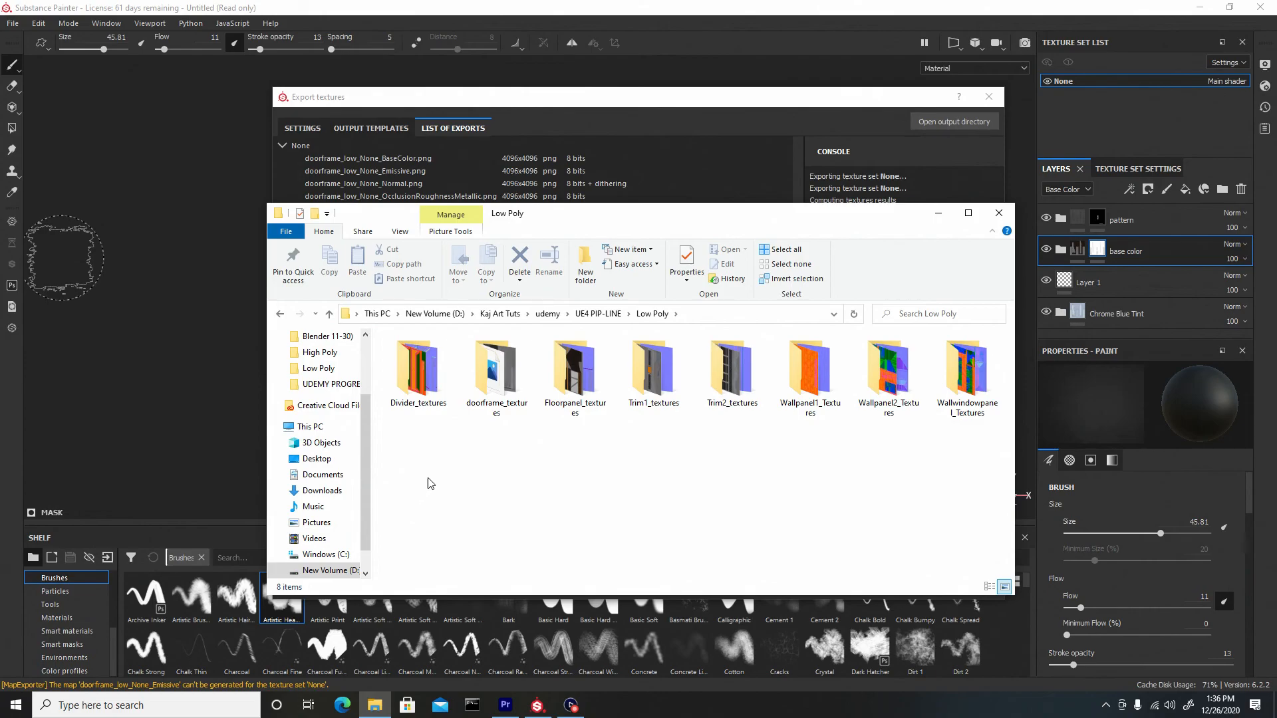
Open the High Poly folder and delete the doorframe_high files
{"action": "left_click", "coordinate": [602, 314]}
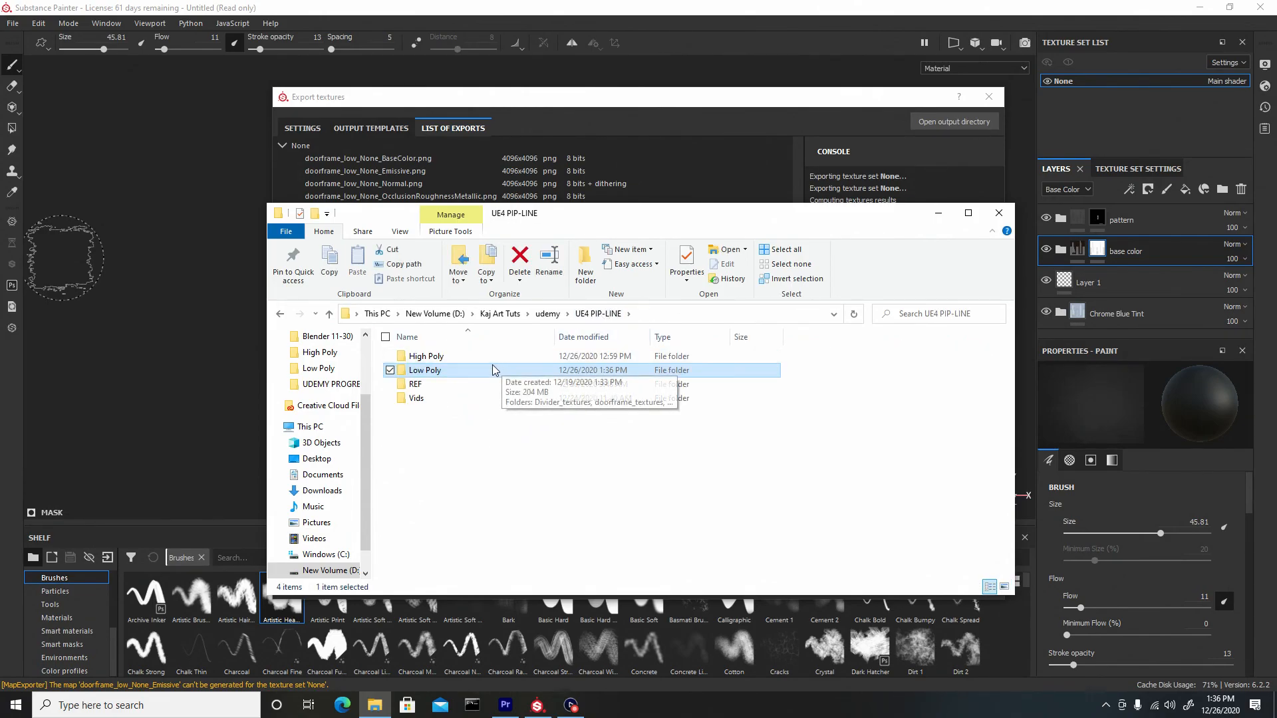
{"action": "double_click", "coordinate": [491, 363]}
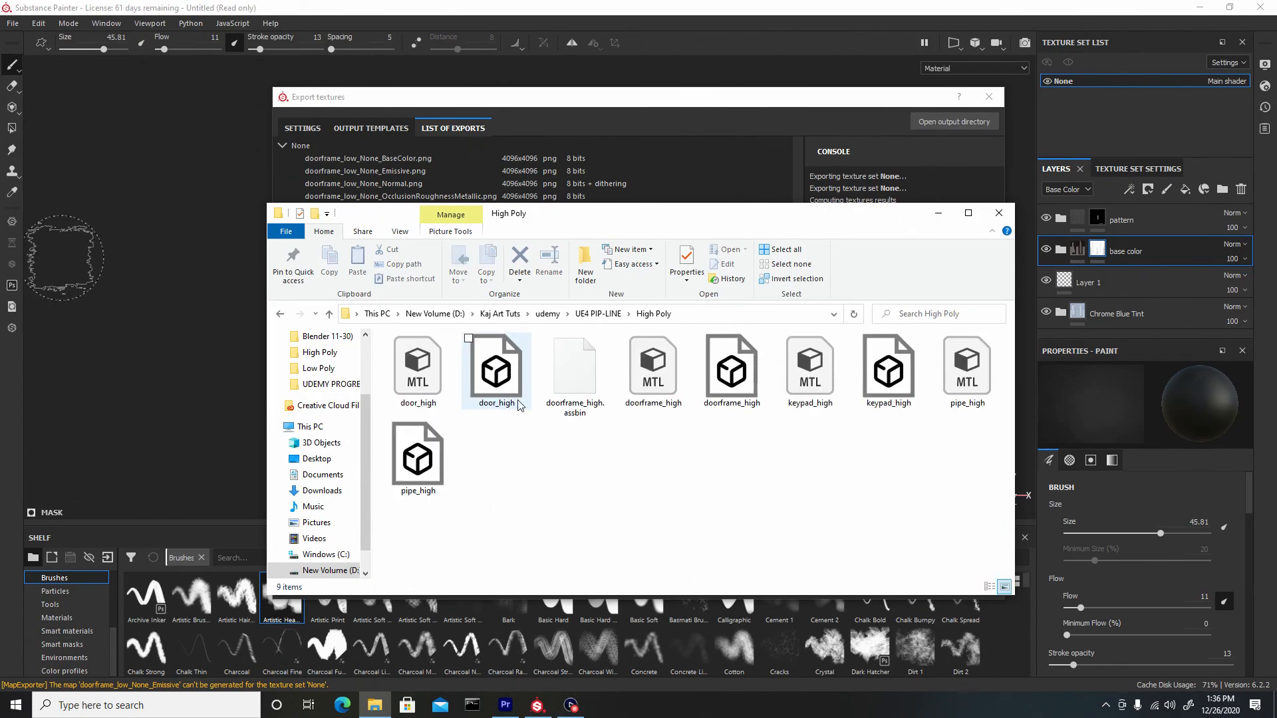
{"action": "left_click_drag", "start_coordinate": [576, 430], "coordinate": [744, 361]}
{"action": "key", "text": "Delete"}
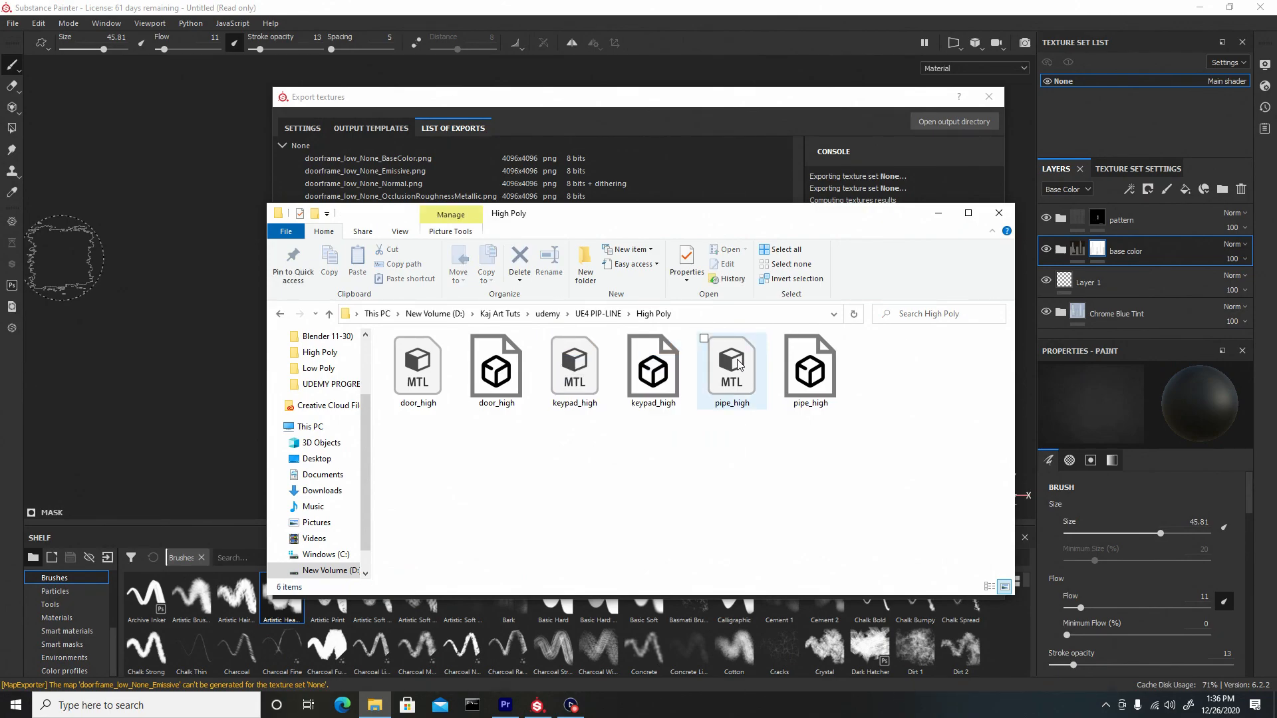